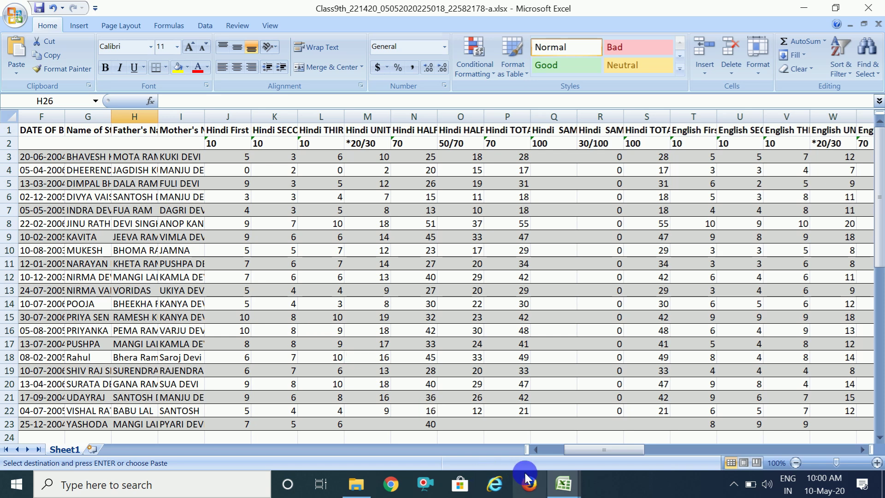
- Switch to the Class-9th-2019-20-Result workbook and open the School Profile on its MASTER sheet
{"action": "mouse_move", "coordinate": [560, 491]}
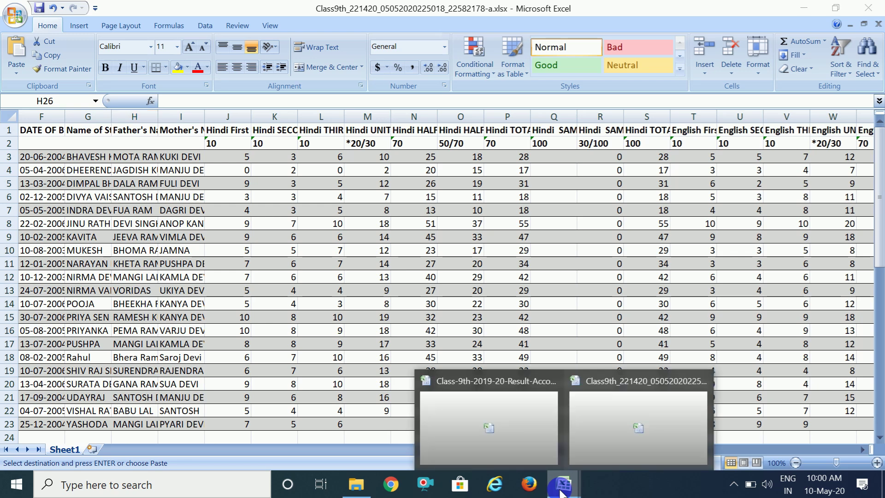
{"action": "left_click", "coordinate": [489, 423]}
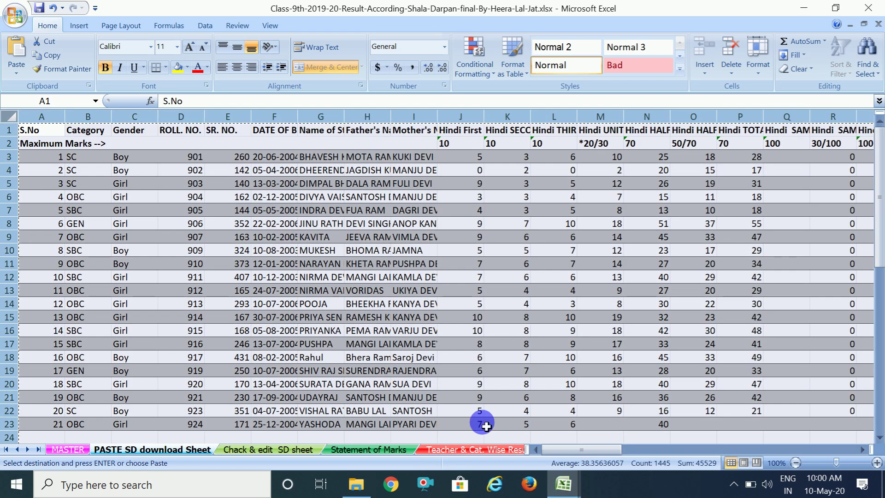
{"action": "left_click", "coordinate": [69, 450]}
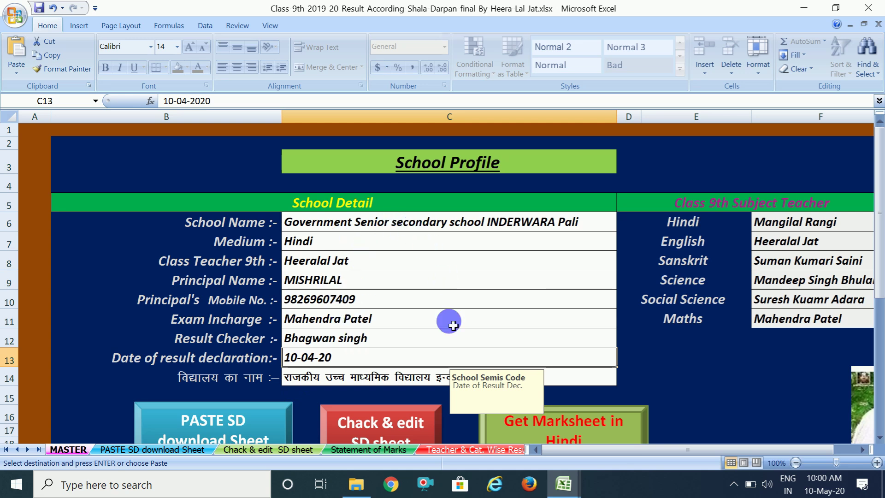
{"action": "left_click", "coordinate": [877, 463]}
{"action": "left_click", "coordinate": [877, 463]}
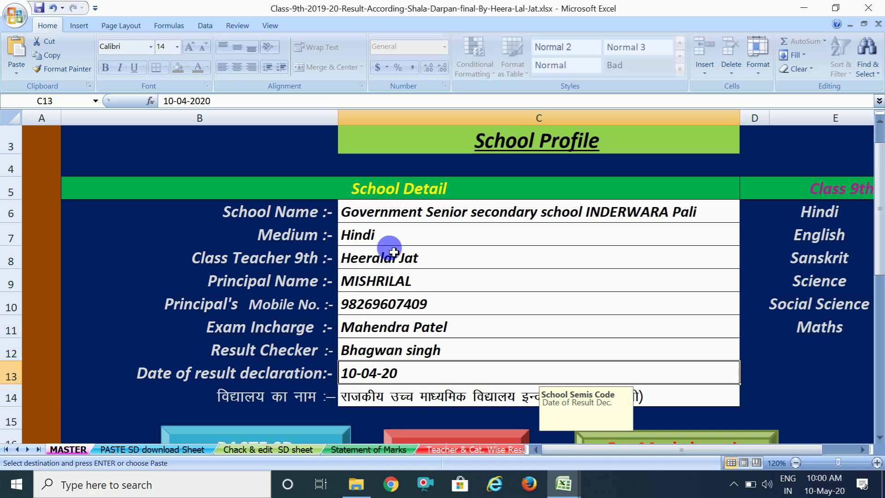
- Check the choices available for Medium in the school profile and review the Class 9th subject teacher list
{"action": "left_click", "coordinate": [405, 236]}
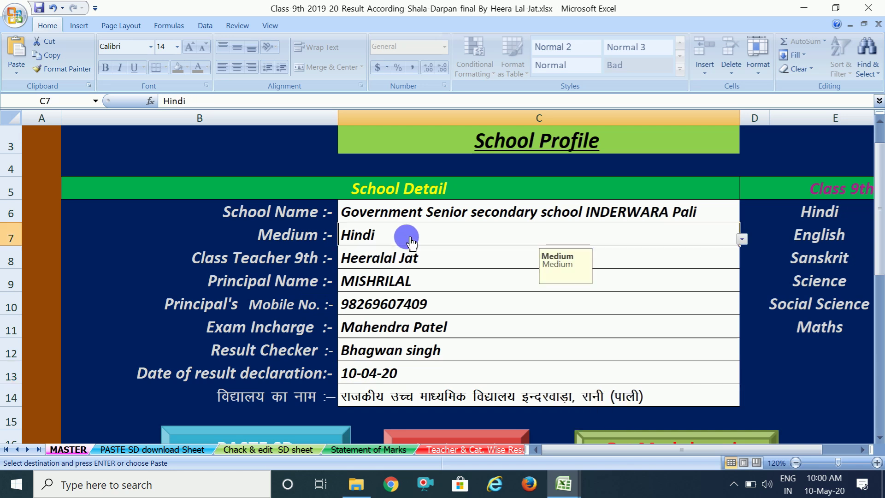
{"action": "left_click", "coordinate": [741, 239]}
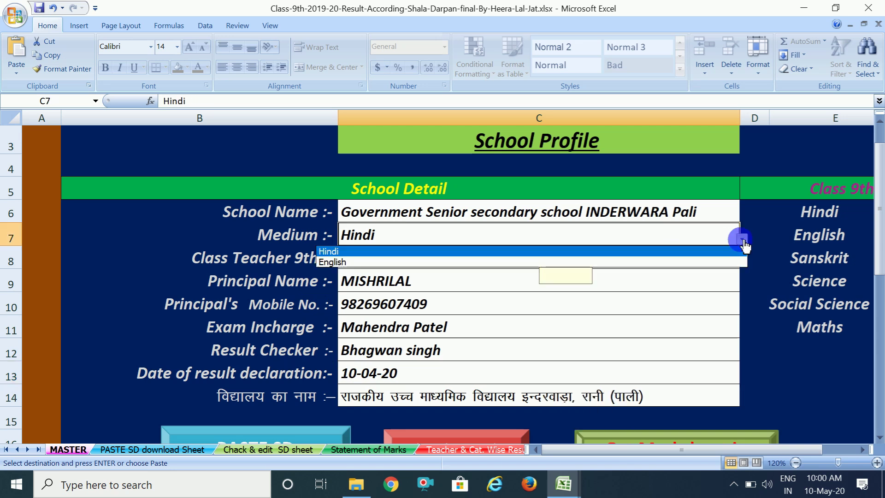
{"action": "left_click", "coordinate": [600, 239]}
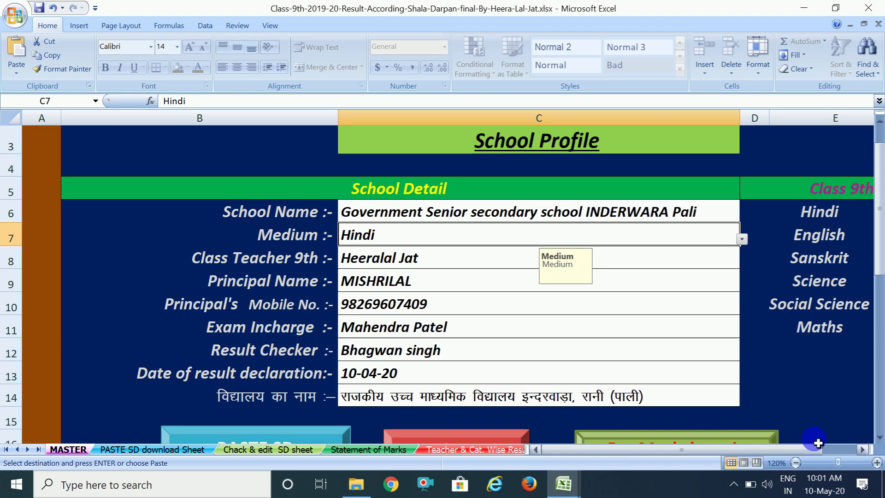
{"action": "left_click", "coordinate": [864, 453]}
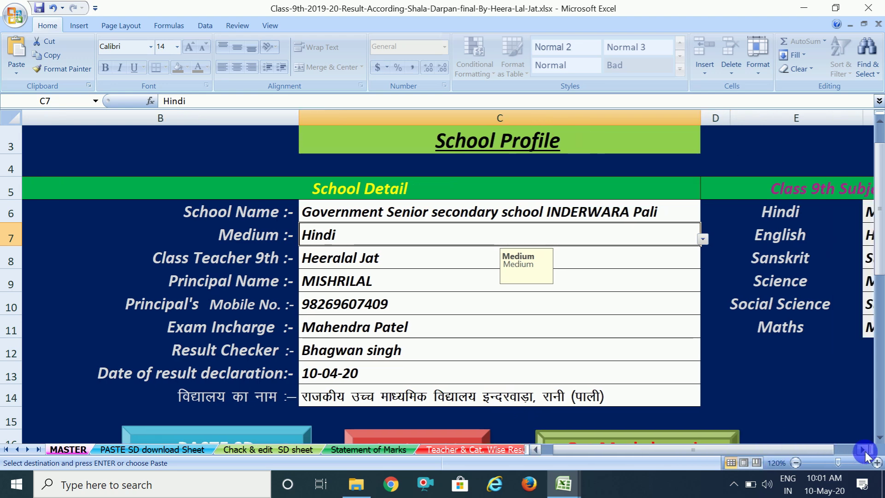
{"action": "left_click", "coordinate": [864, 453]}
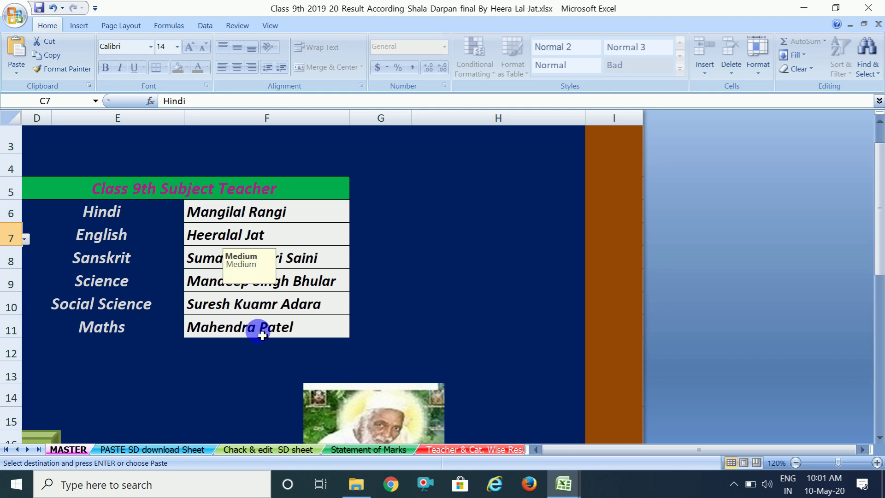
{"action": "left_click", "coordinate": [537, 450]}
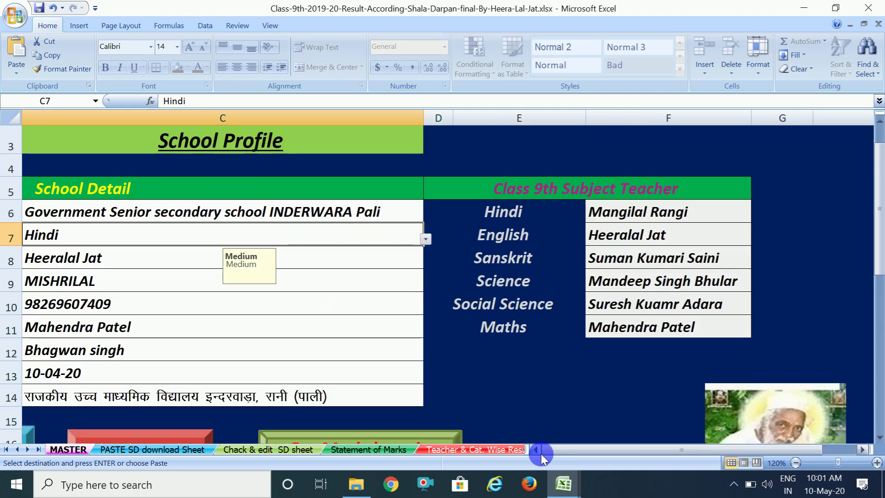
{"action": "left_click", "coordinate": [537, 450]}
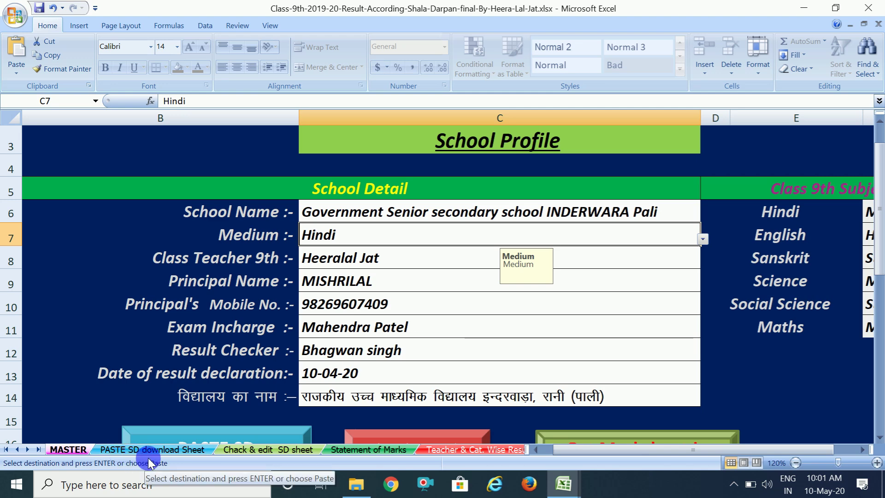
- Go to the PASTE SD download Sheet, then copy all of Sheet1 from the Class9th_221420 workbook
{"action": "left_click", "coordinate": [182, 450]}
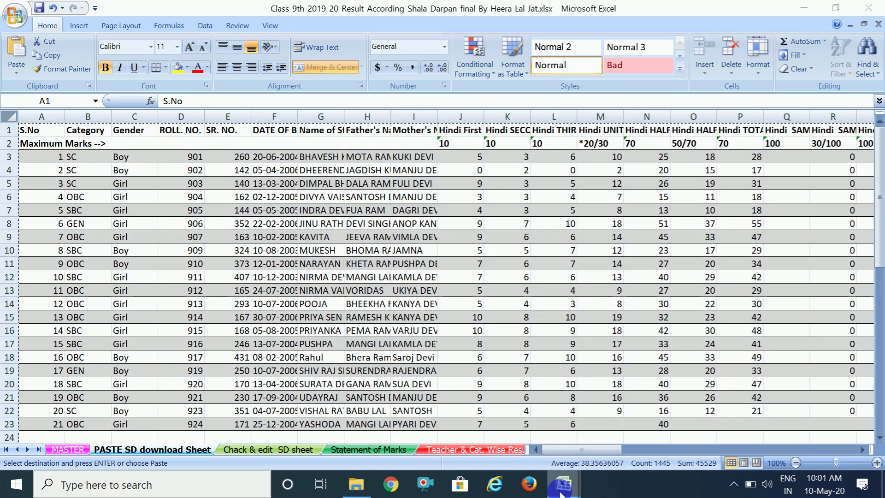
{"action": "mouse_move", "coordinate": [561, 493]}
{"action": "left_click", "coordinate": [615, 439]}
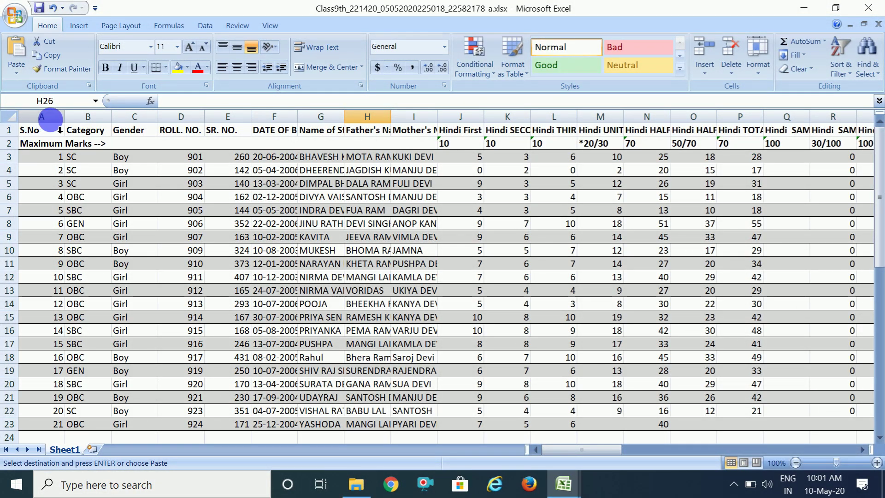
{"action": "left_click", "coordinate": [15, 122]}
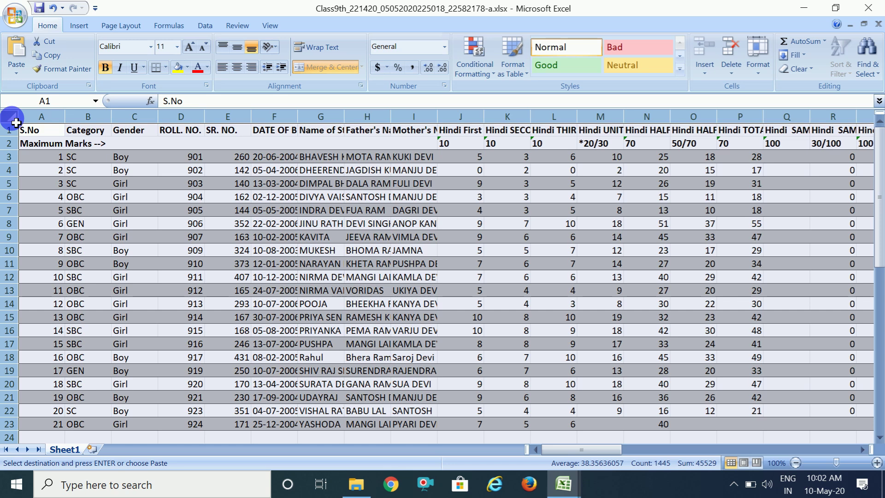
{"action": "right_click", "coordinate": [15, 123]}
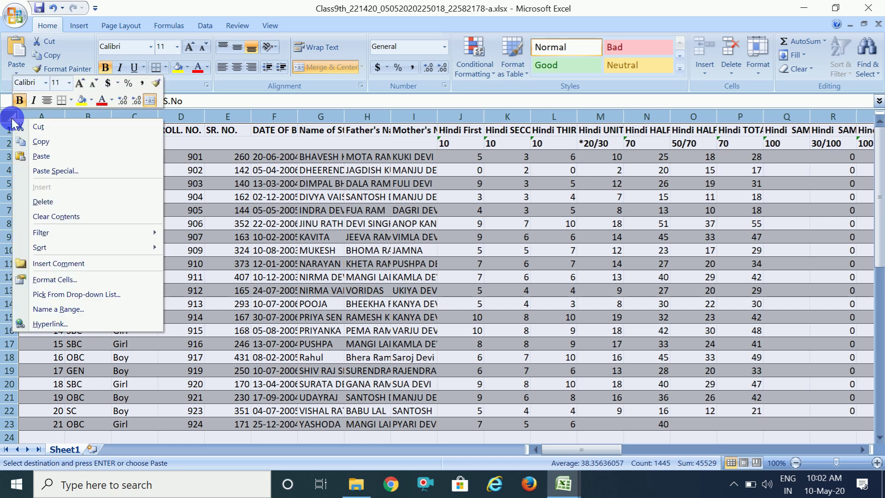
{"action": "left_click", "coordinate": [43, 142]}
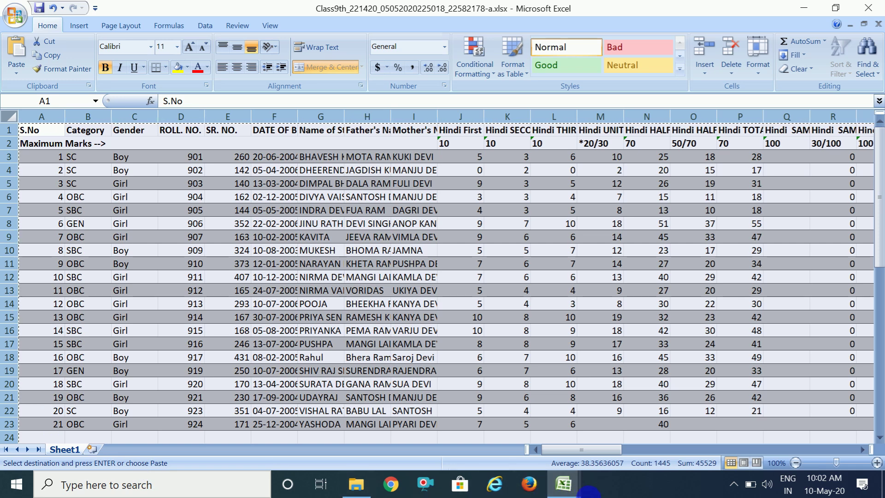
- Paste the copied data over the entire PASTE SD download Sheet in the Class-9th-2019-20-Result workbook
{"action": "left_click", "coordinate": [580, 484]}
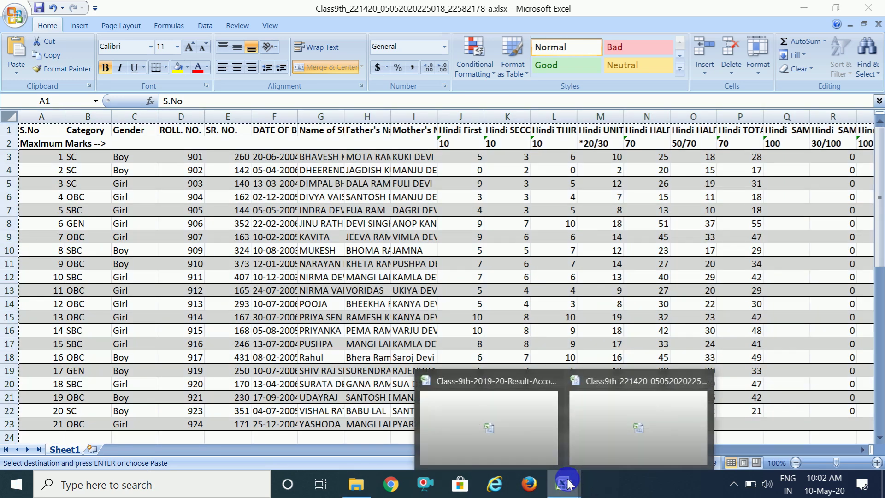
{"action": "left_click", "coordinate": [506, 451]}
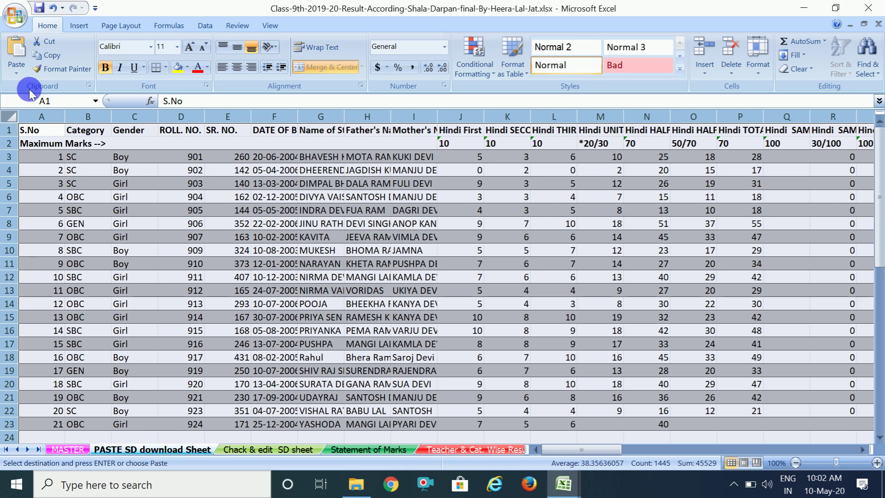
{"action": "left_click", "coordinate": [15, 119]}
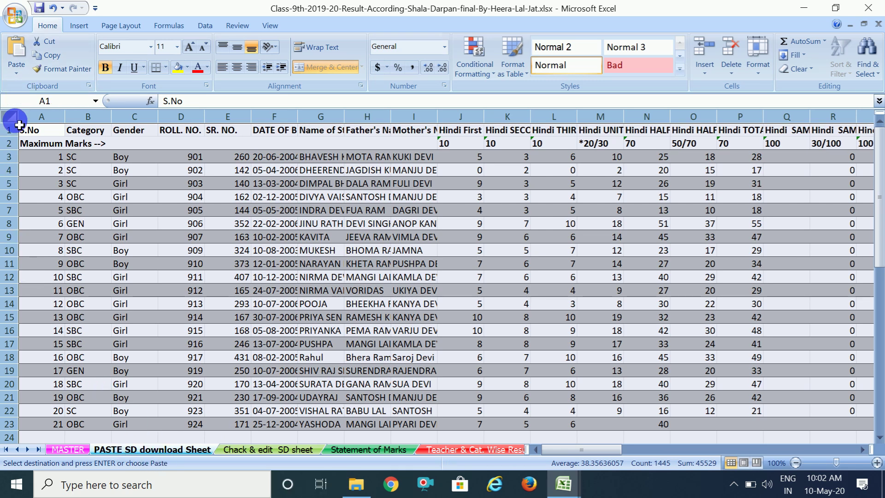
{"action": "right_click", "coordinate": [14, 121]}
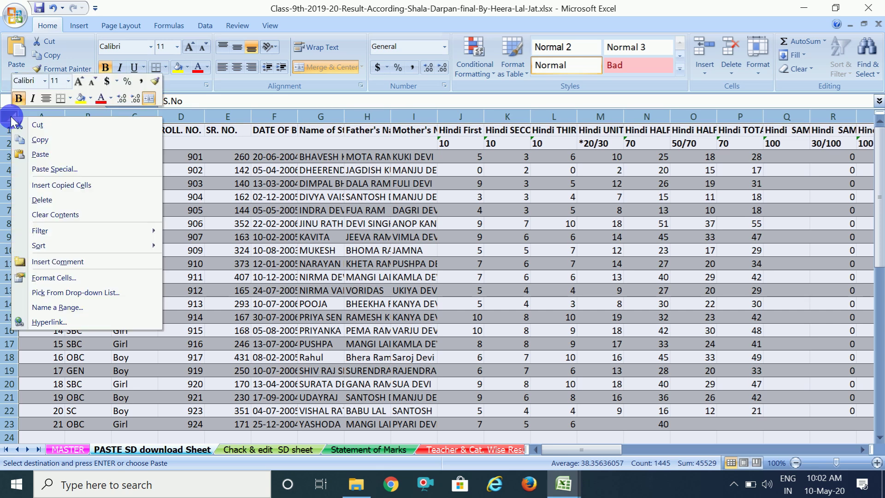
{"action": "left_click", "coordinate": [251, 237]}
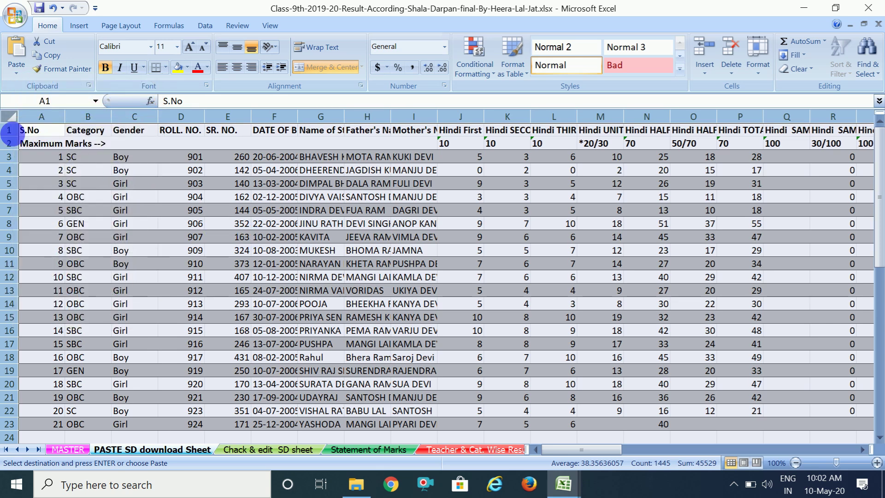
{"action": "right_click", "coordinate": [17, 121]}
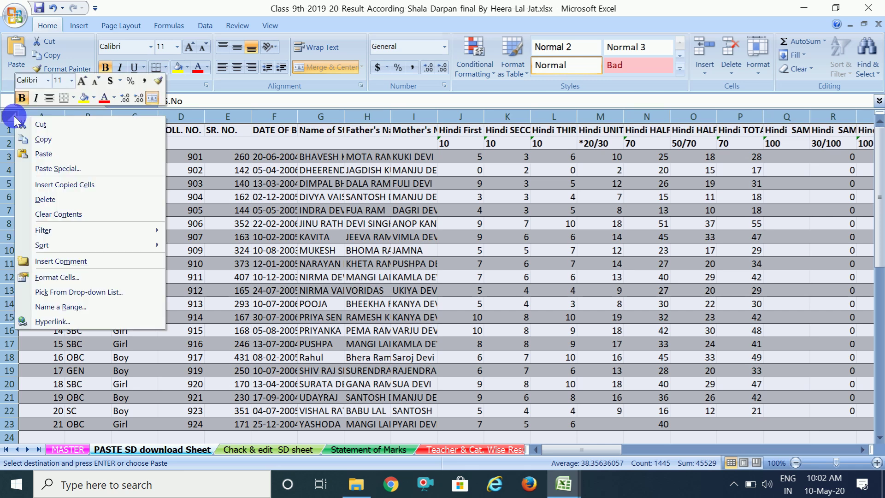
{"action": "left_click", "coordinate": [60, 154]}
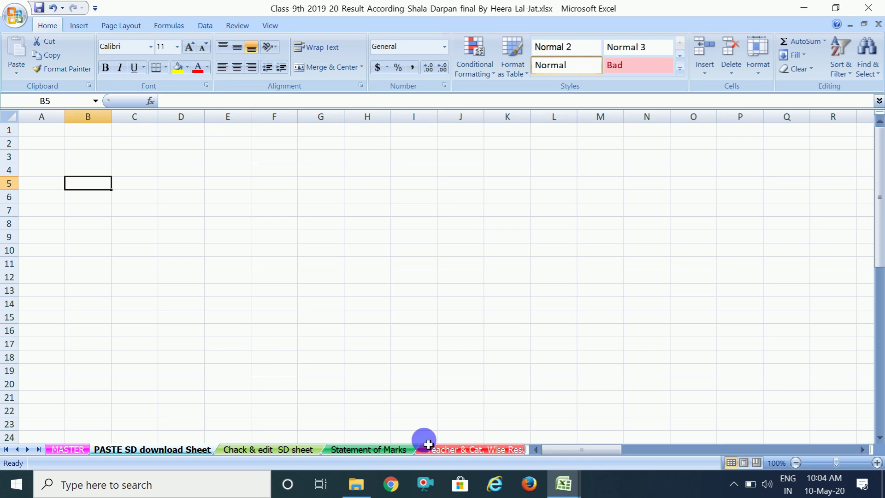
- Copy all of Sheet1 from the Class9th_221420 workbook again and return to the PASTE SD download Sheet
{"action": "left_click", "coordinate": [565, 492]}
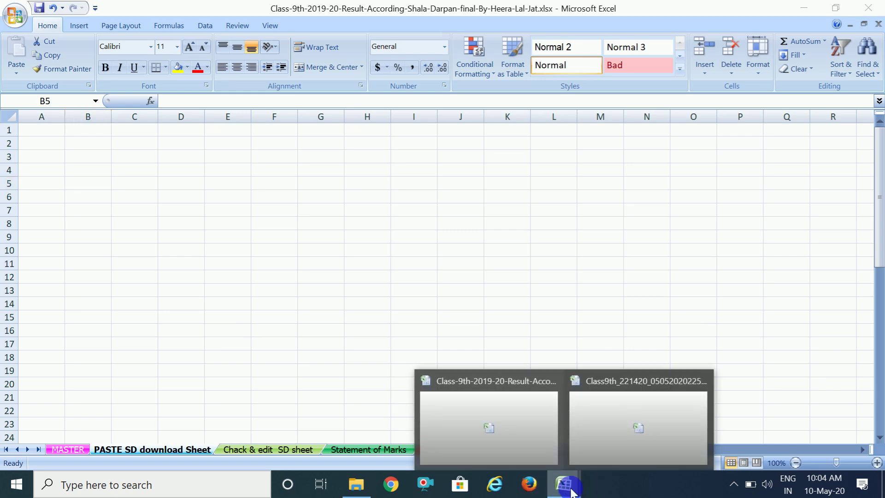
{"action": "left_click", "coordinate": [617, 448]}
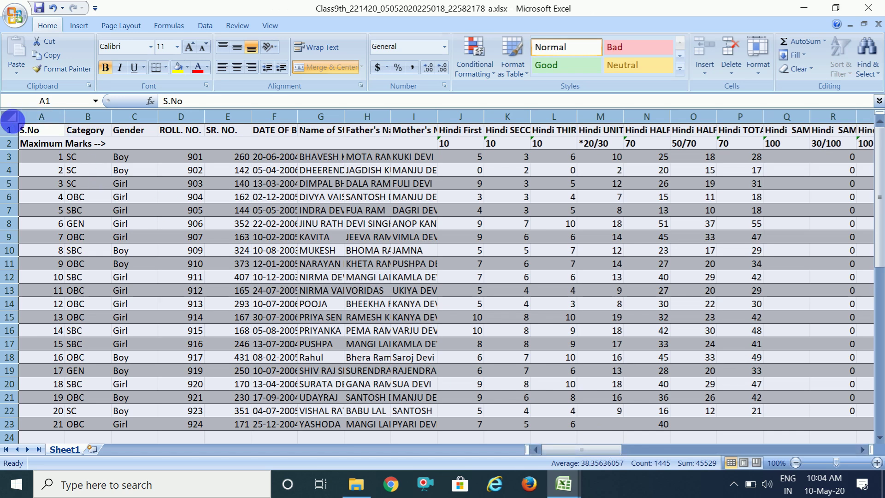
{"action": "right_click", "coordinate": [16, 122]}
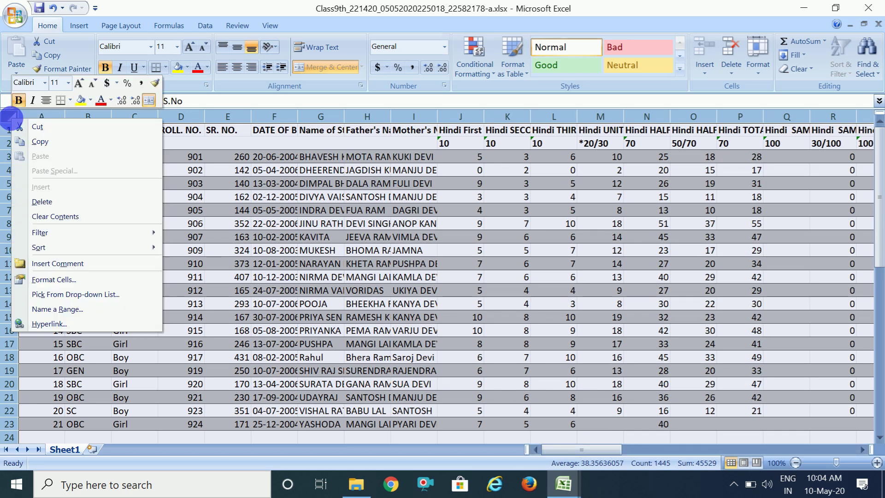
{"action": "left_click", "coordinate": [51, 141]}
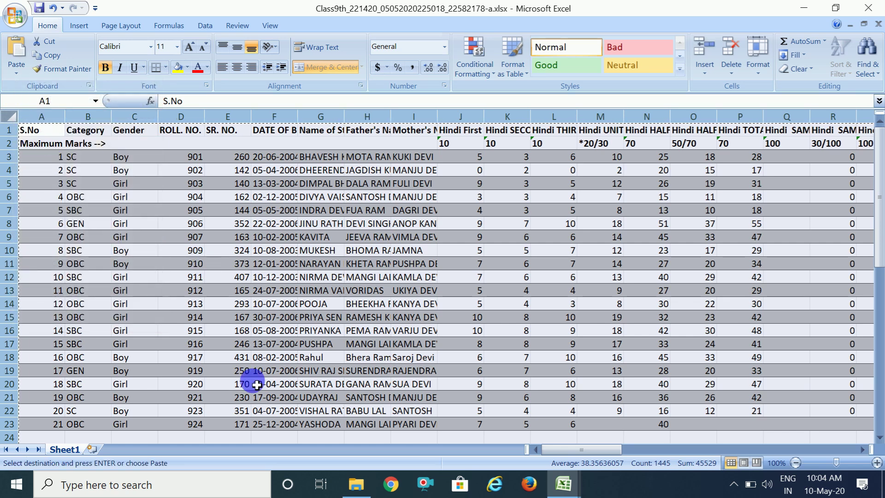
{"action": "left_click", "coordinate": [572, 485]}
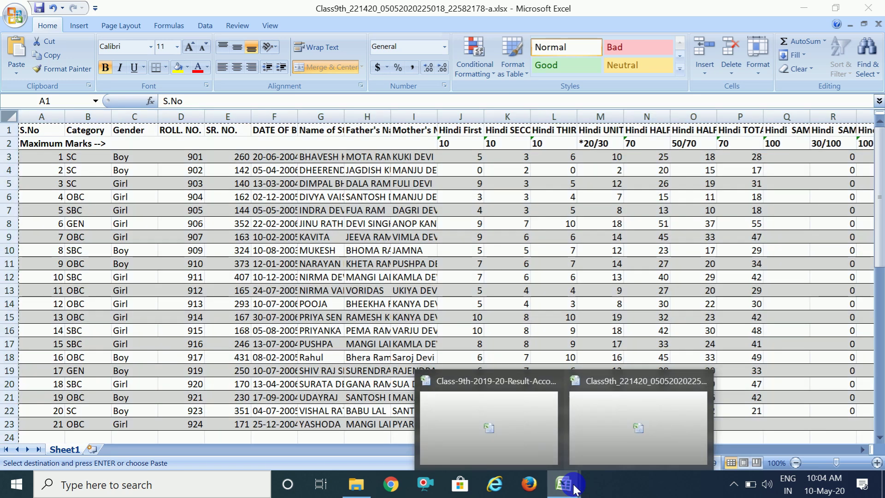
{"action": "left_click", "coordinate": [510, 421]}
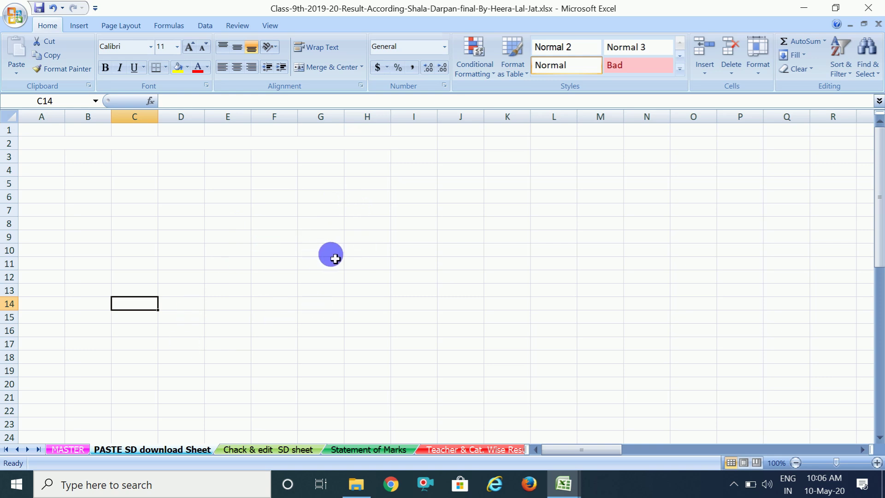
- Review the Chack & edit SD sheet, Statement of Marks and Teacher & Cat. Wise Result, returning to the PASTE SD download Sheet
{"action": "left_click", "coordinate": [276, 451]}
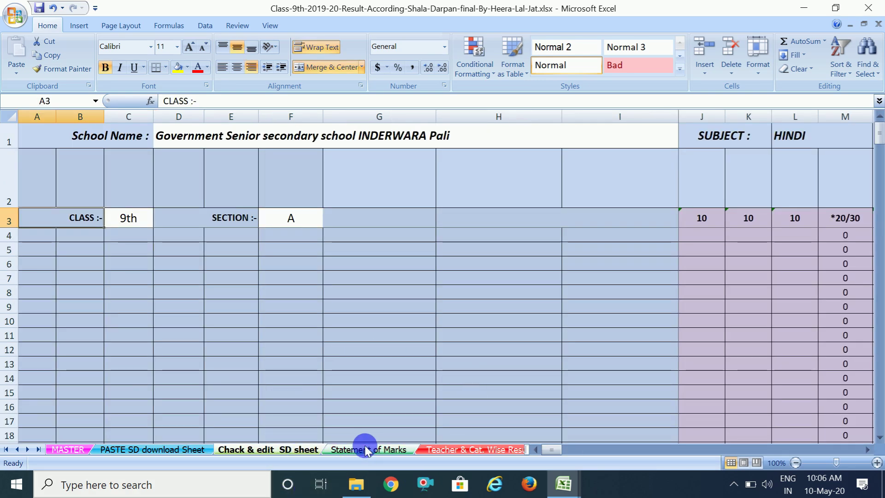
{"action": "left_click", "coordinate": [366, 450]}
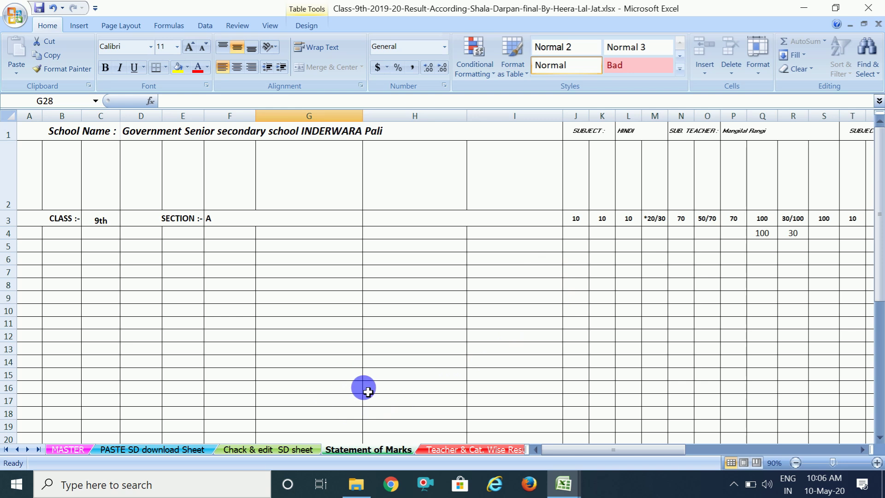
{"action": "left_click", "coordinate": [121, 450]}
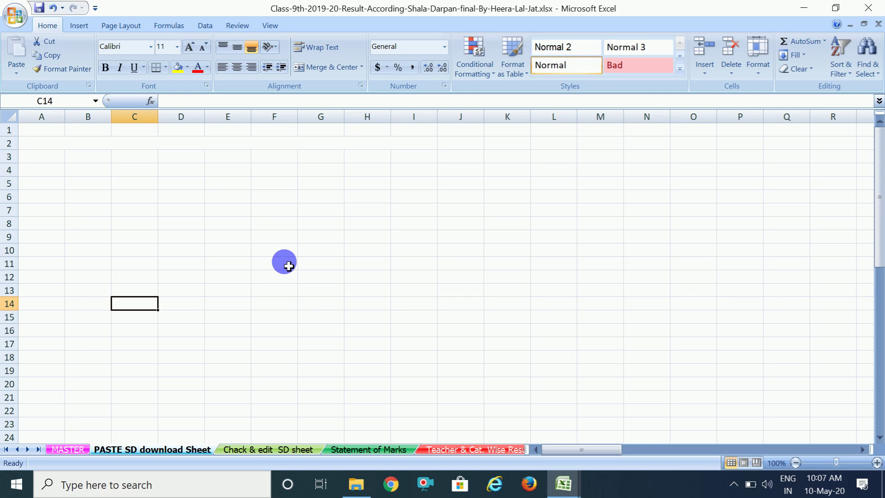
{"action": "left_click", "coordinate": [247, 449]}
{"action": "left_click", "coordinate": [359, 447]}
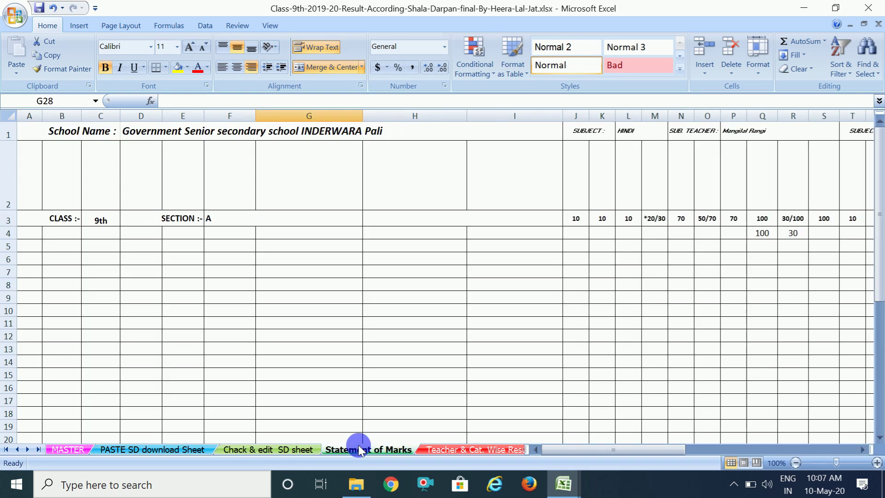
{"action": "left_click", "coordinate": [444, 447]}
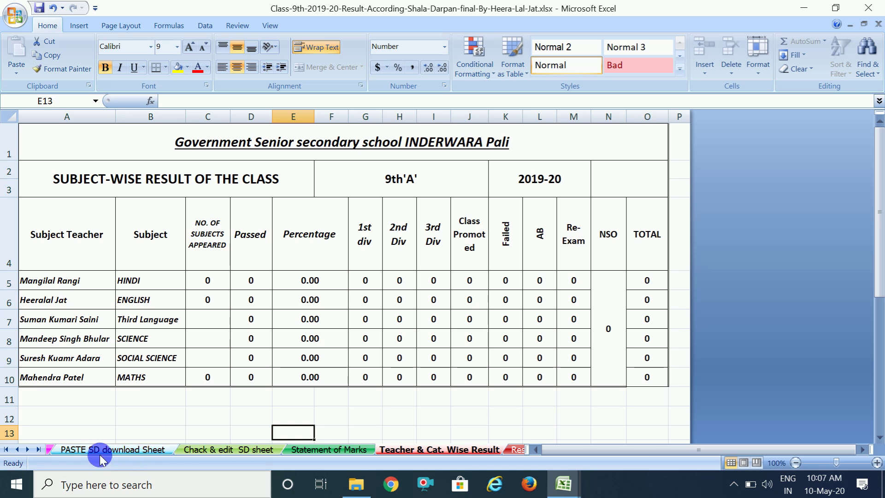
{"action": "left_click", "coordinate": [111, 447]}
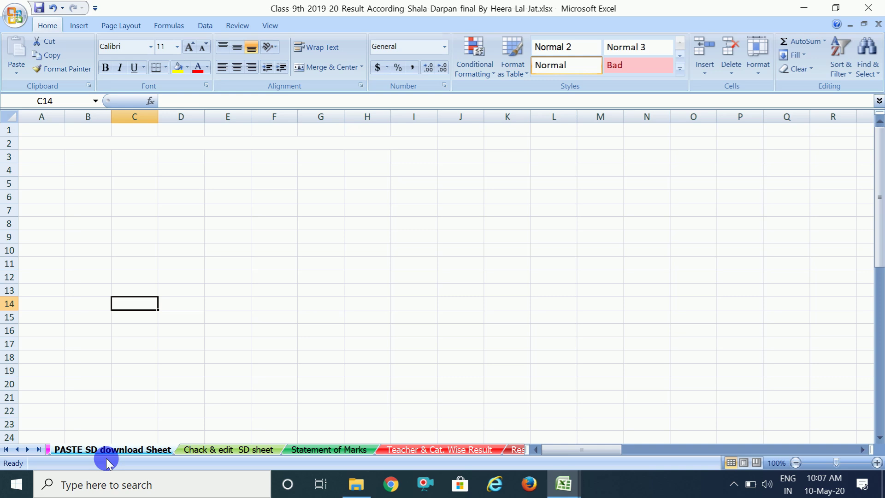
- Paste the copied Sheet1 data over the entire PASTE SD download Sheet and switch to the Chack & edit SD sheet
{"action": "left_click", "coordinate": [15, 123]}
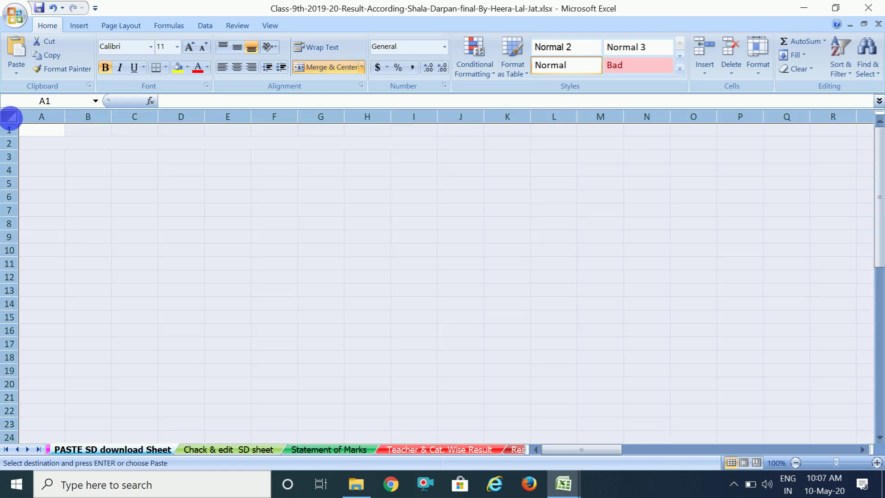
{"action": "key", "text": "ctrl+v"}
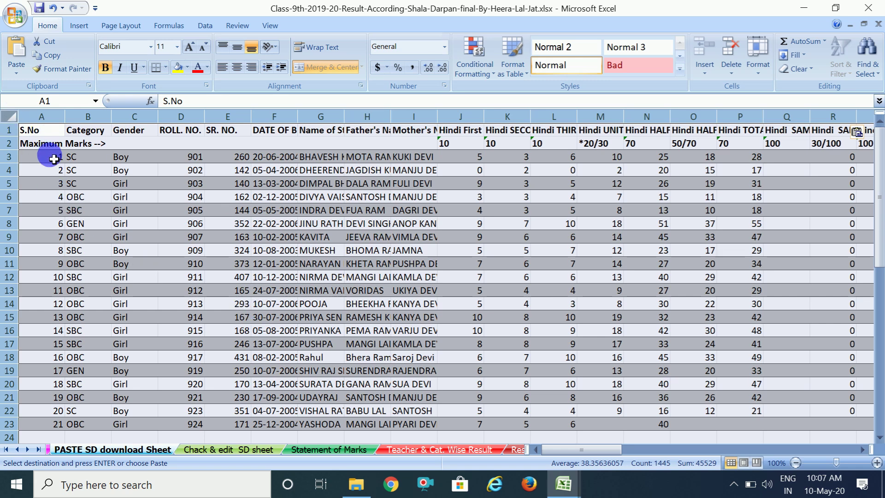
{"action": "left_click", "coordinate": [261, 448]}
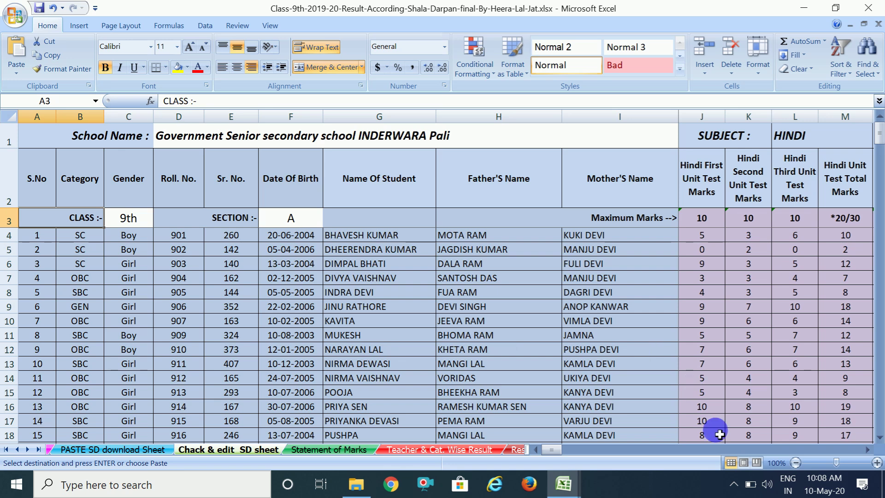
- Check the Hindi Samagra Moolyankan Marks column on the Chack & edit SD sheet against the data in the PASTE SD download Sheet
{"action": "left_click", "coordinate": [868, 450]}
{"action": "left_click", "coordinate": [868, 449]}
{"action": "left_click", "coordinate": [868, 449]}
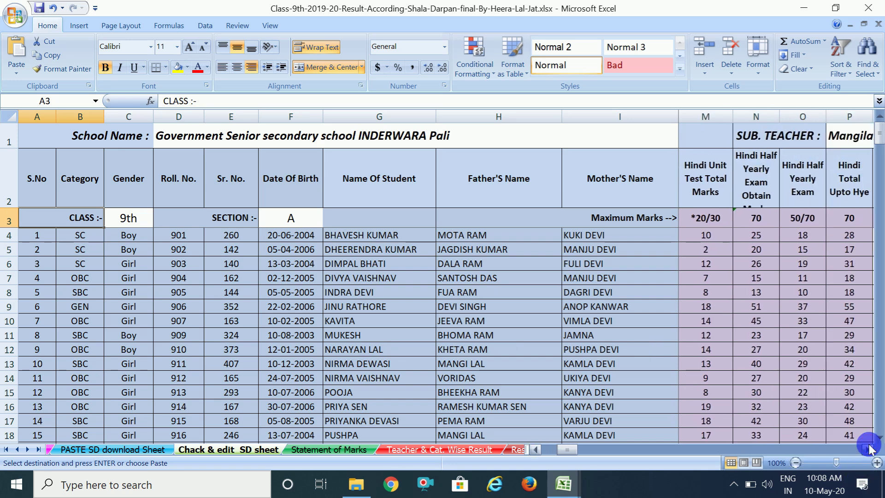
{"action": "left_click", "coordinate": [868, 449]}
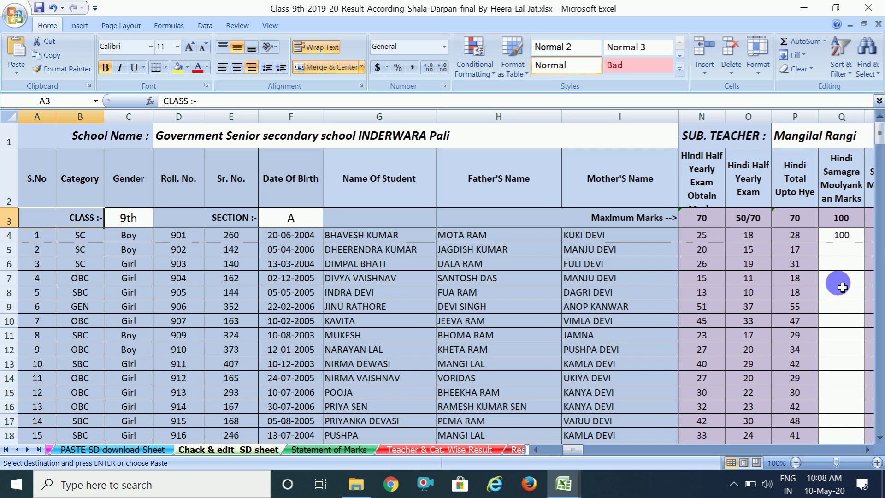
{"action": "left_click", "coordinate": [835, 264]}
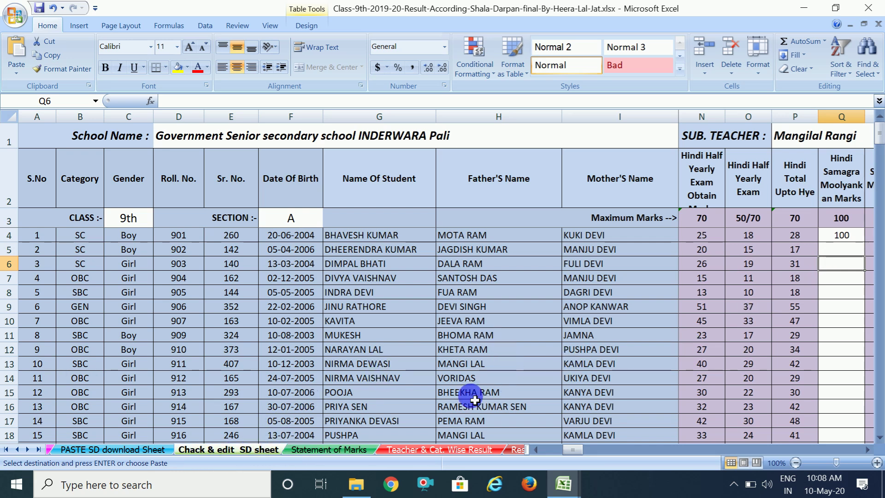
{"action": "left_click", "coordinate": [149, 449]}
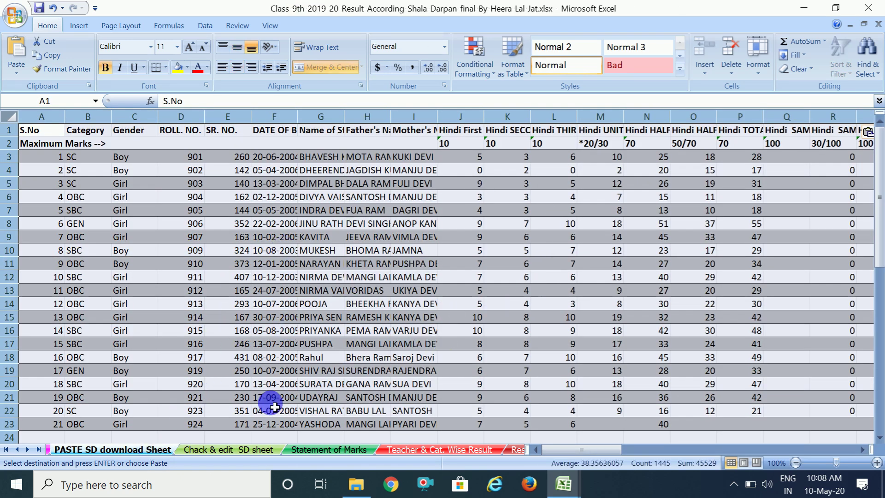
{"action": "left_click", "coordinate": [232, 450]}
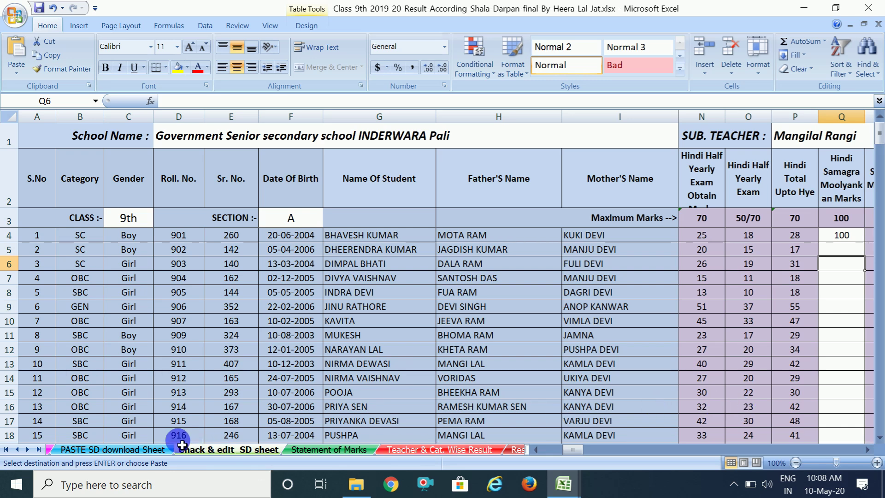
{"action": "left_click", "coordinate": [164, 451]}
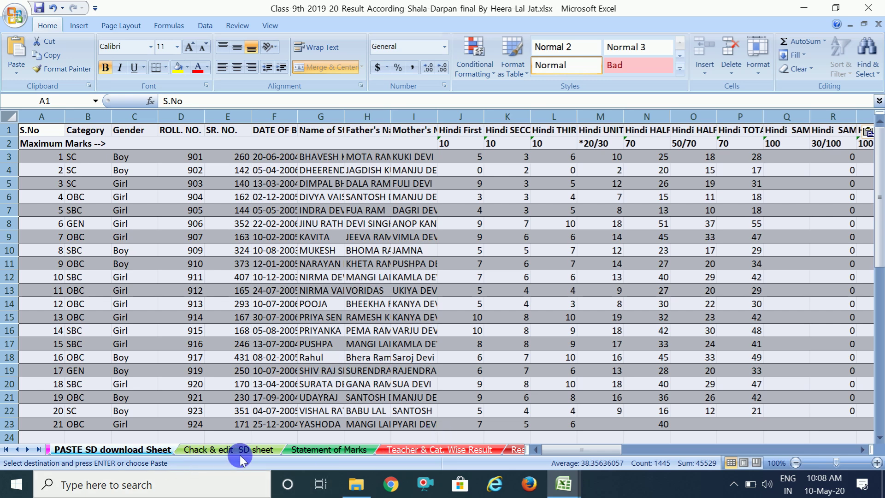
{"action": "left_click", "coordinate": [258, 450]}
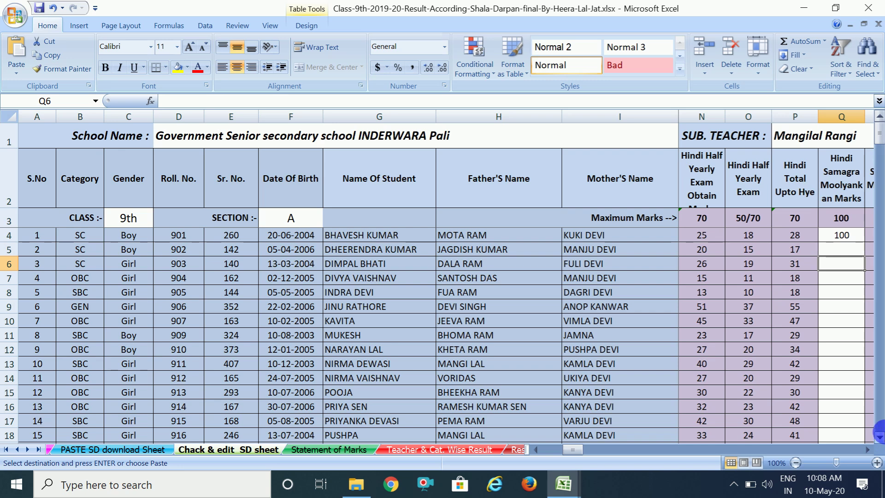
- Examine the student rows and the Hindi marks columns up to Hindi Total on the Chack & edit SD sheet
{"action": "double_click", "coordinate": [879, 436]}
{"action": "left_click", "coordinate": [879, 435]}
{"action": "left_click", "coordinate": [880, 435]}
{"action": "left_click", "coordinate": [880, 435]}
{"action": "double_click", "coordinate": [880, 436]}
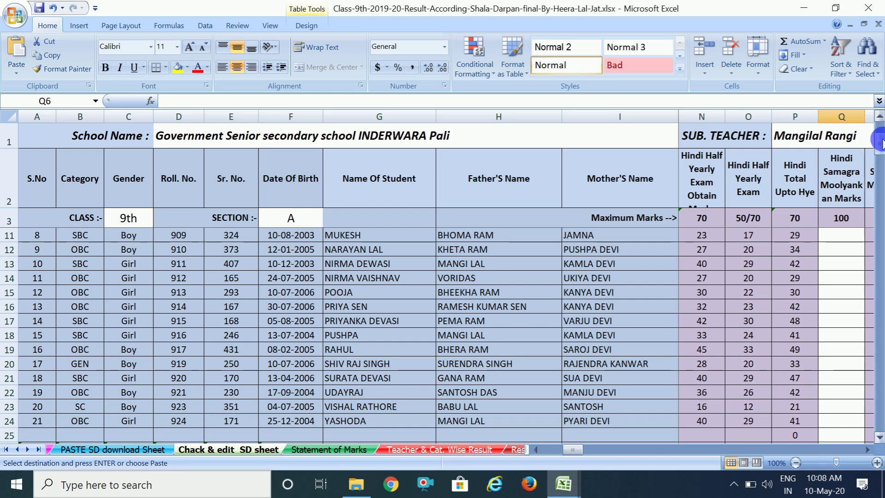
{"action": "left_click", "coordinate": [880, 117]}
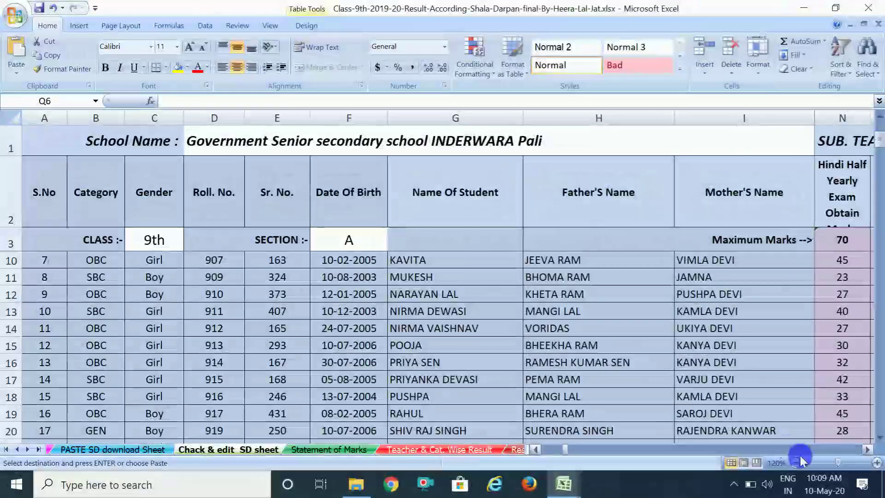
{"action": "left_click", "coordinate": [867, 450]}
{"action": "left_click", "coordinate": [867, 449]}
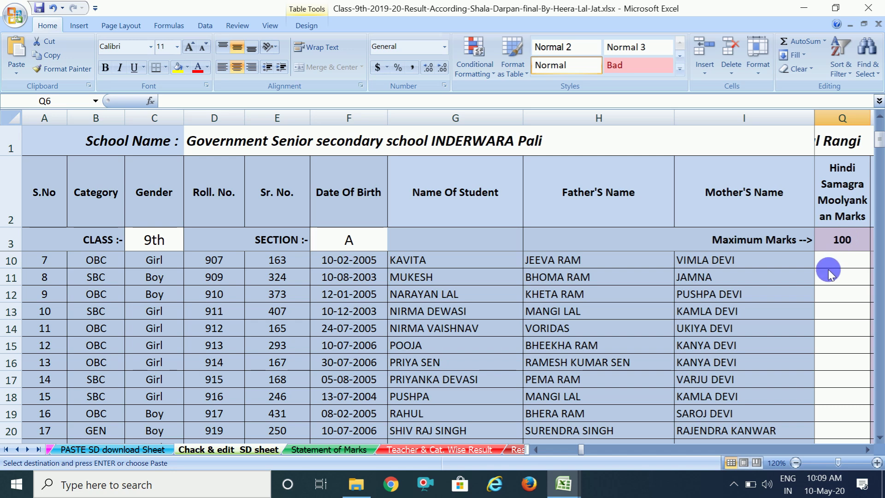
{"action": "left_click", "coordinate": [868, 450]}
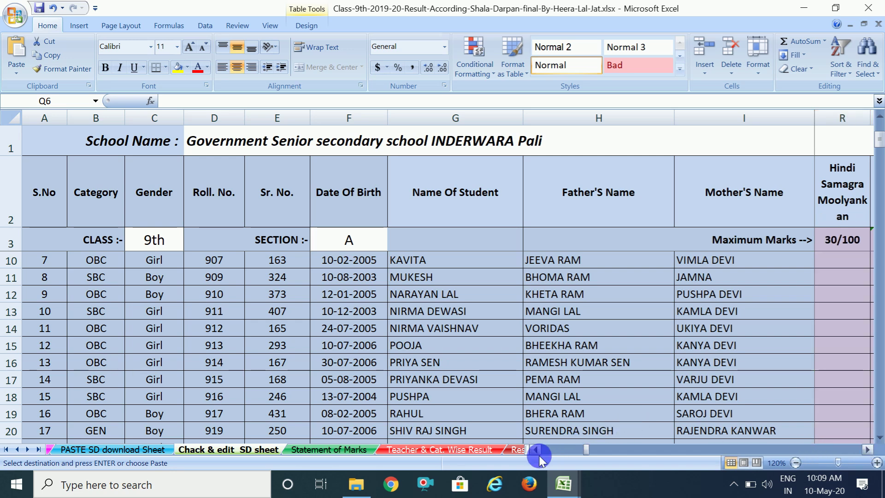
{"action": "left_click", "coordinate": [795, 462]}
{"action": "left_click", "coordinate": [795, 462]}
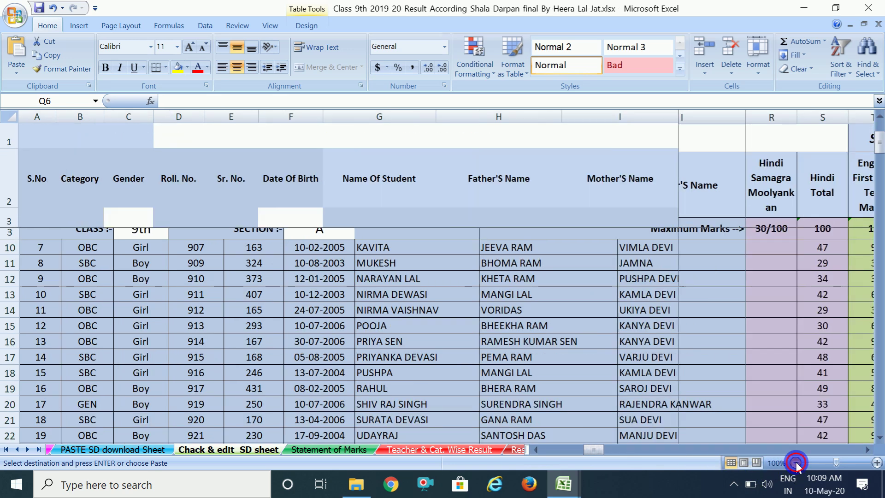
{"action": "left_click", "coordinate": [795, 462]}
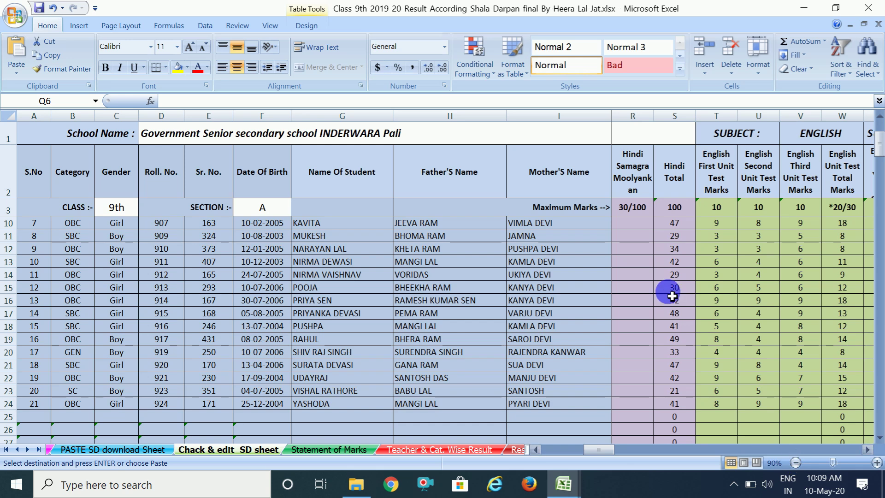
{"action": "left_click", "coordinate": [536, 451]}
{"action": "left_click", "coordinate": [535, 451]}
{"action": "left_click", "coordinate": [536, 451]}
{"action": "left_click", "coordinate": [535, 450]}
{"action": "left_click", "coordinate": [535, 451]}
{"action": "left_click", "coordinate": [535, 451]}
{"action": "left_click", "coordinate": [535, 451]}
{"action": "left_click", "coordinate": [535, 451]}
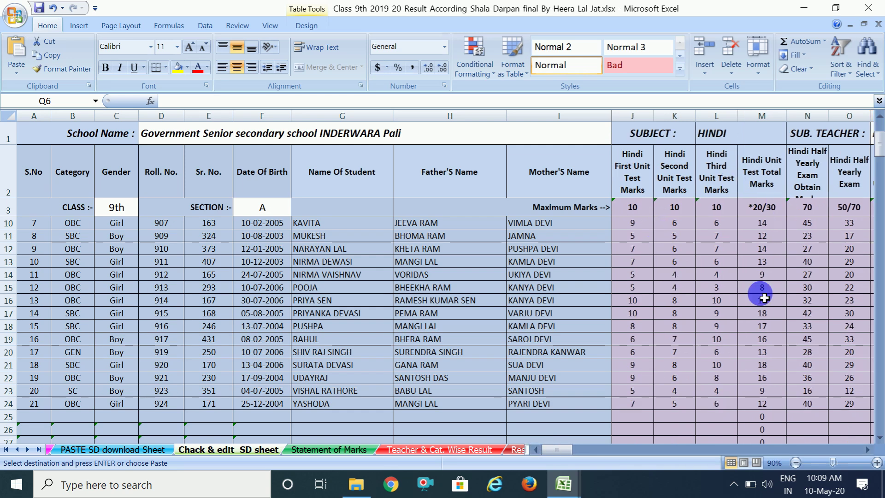
- Enter Hindi Samagra Moolyankan Marks of 80 for S.No 7 and 70 for S.No 8 on the Chack & edit SD sheet
{"action": "left_click", "coordinate": [867, 450]}
{"action": "left_click", "coordinate": [867, 450]}
{"action": "left_click", "coordinate": [867, 450]}
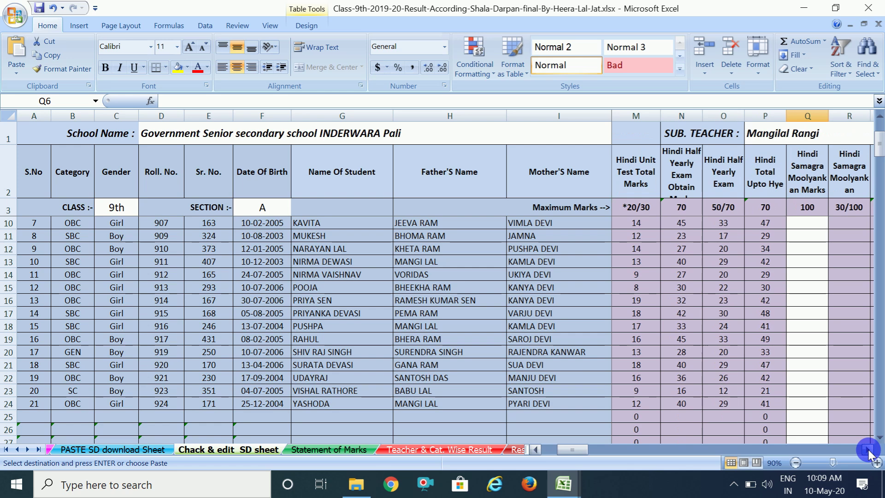
{"action": "left_click", "coordinate": [867, 450]}
{"action": "left_click", "coordinate": [867, 450]}
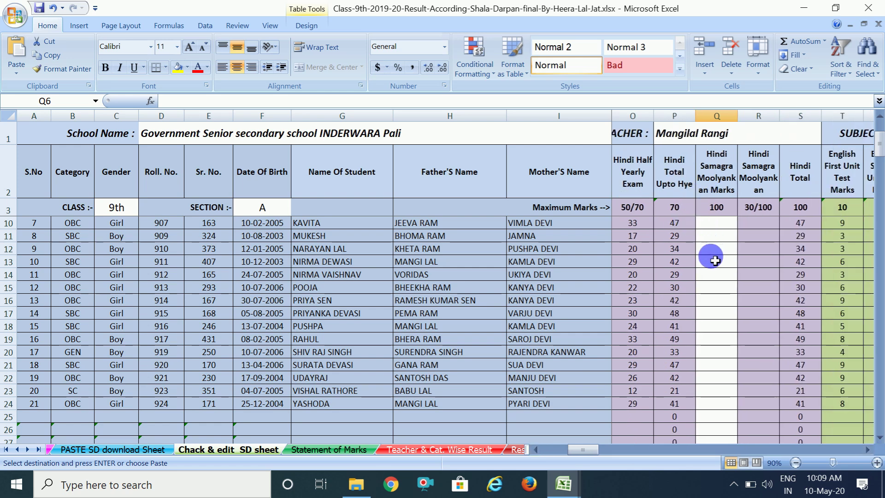
{"action": "left_click", "coordinate": [726, 238]}
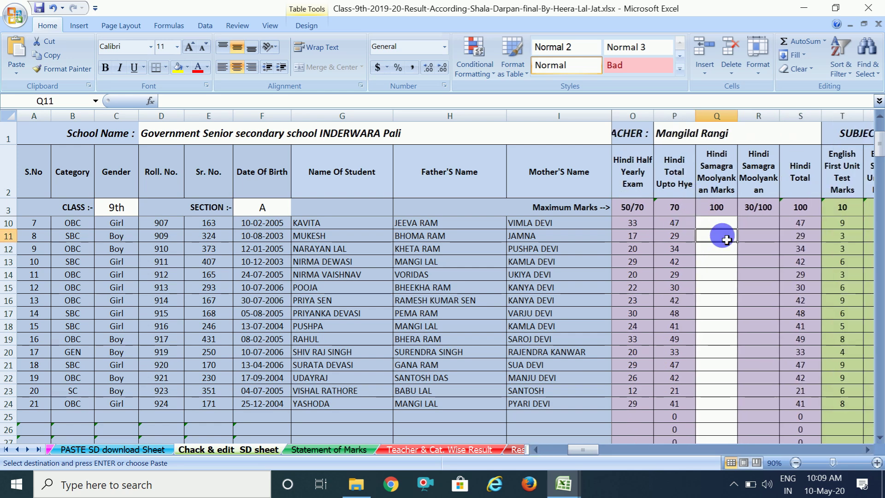
{"action": "left_click", "coordinate": [720, 222]}
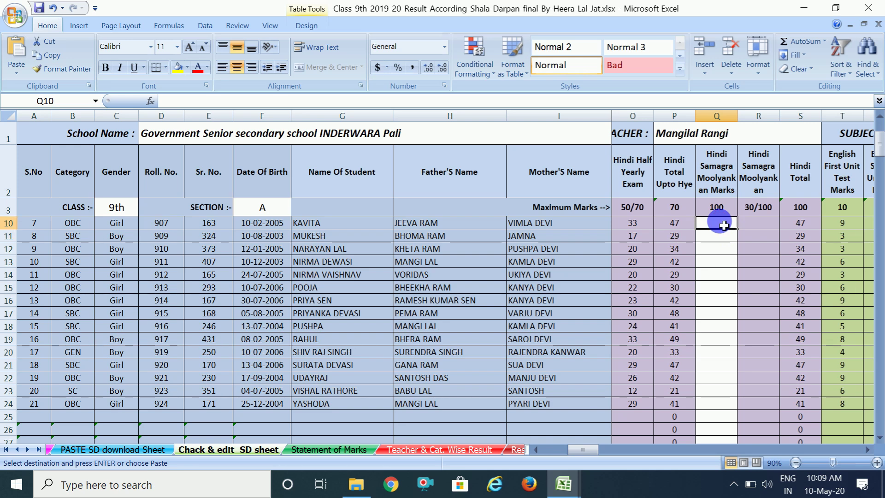
{"action": "type", "text": "80"}
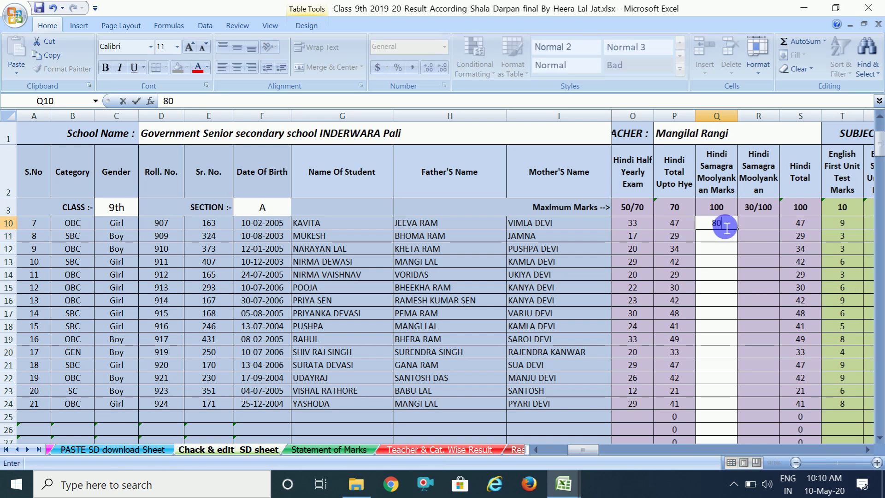
{"action": "key", "text": "Tab"}
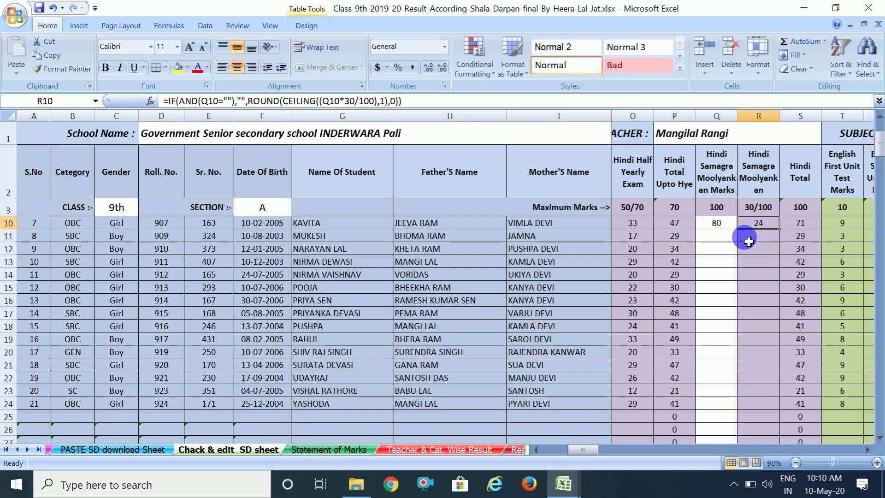
{"action": "left_click", "coordinate": [731, 243]}
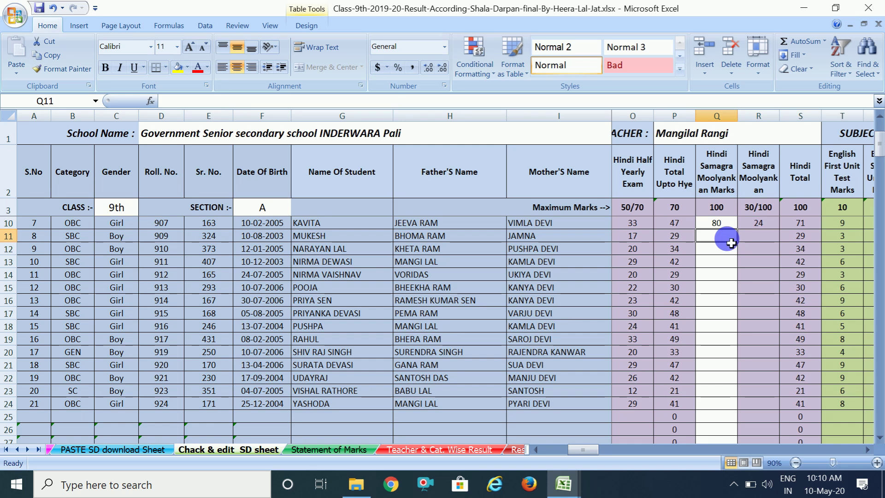
{"action": "type", "text": "70"}
{"action": "key", "text": "Tab"}
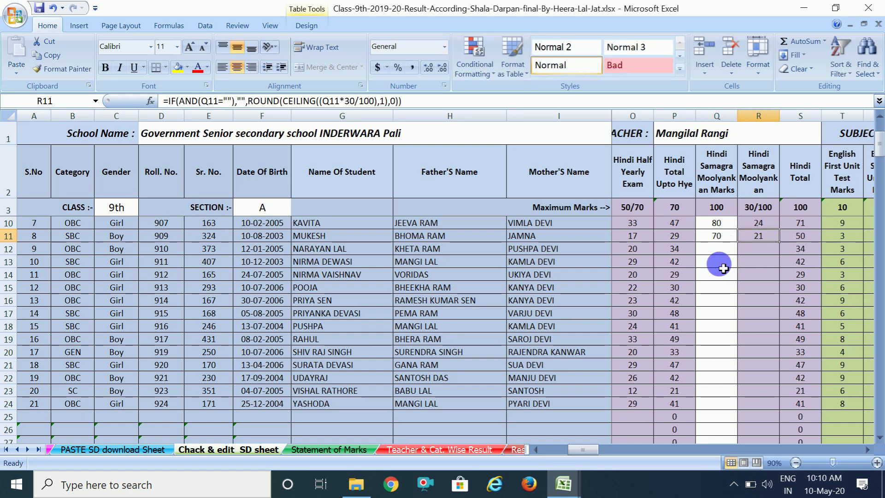
- Survey the marks columns of all subjects across the whole Chack & edit SD sheet, then return to a close view
{"action": "left_click", "coordinate": [809, 462]}
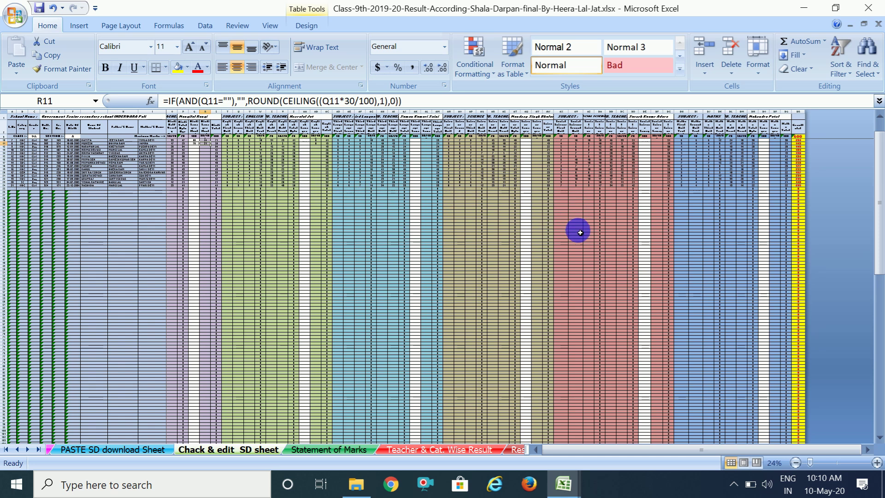
{"action": "left_click", "coordinate": [876, 464]}
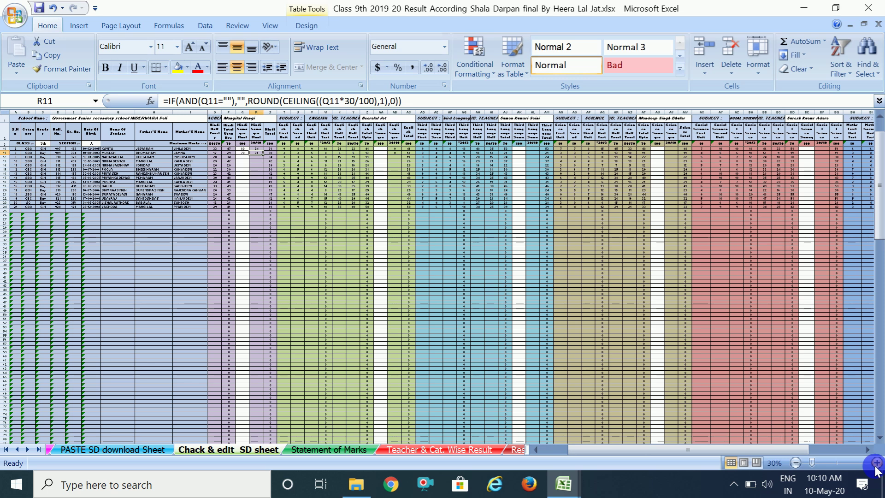
{"action": "left_click", "coordinate": [876, 465]}
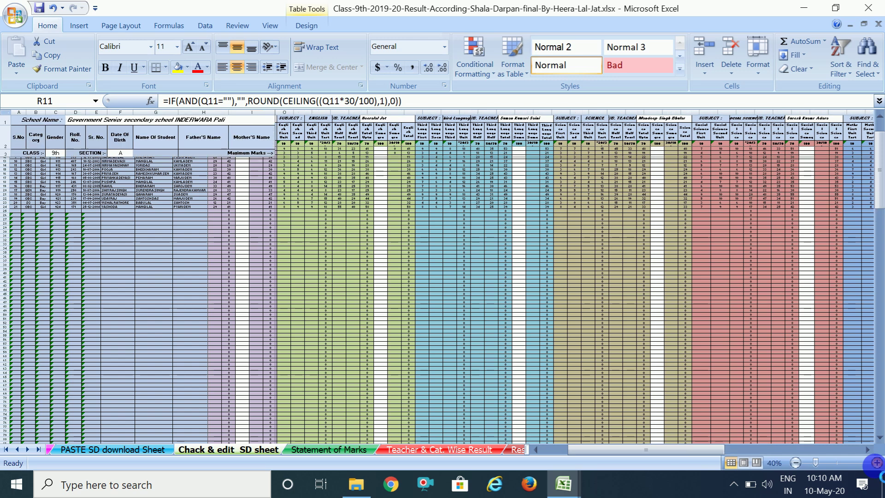
{"action": "left_click", "coordinate": [876, 463]}
{"action": "left_click", "coordinate": [876, 462]}
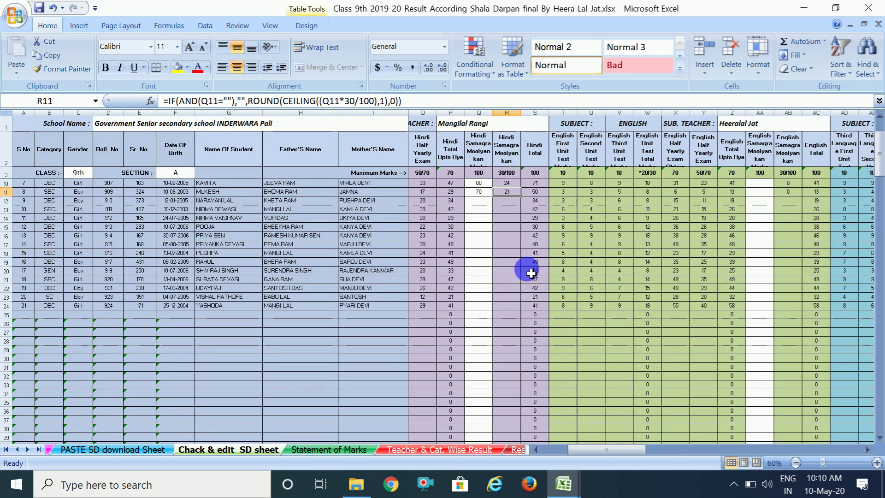
{"action": "left_click", "coordinate": [877, 462]}
{"action": "left_click", "coordinate": [877, 462]}
{"action": "left_click", "coordinate": [877, 462]}
{"action": "left_click", "coordinate": [877, 462]}
{"action": "left_click", "coordinate": [878, 462]}
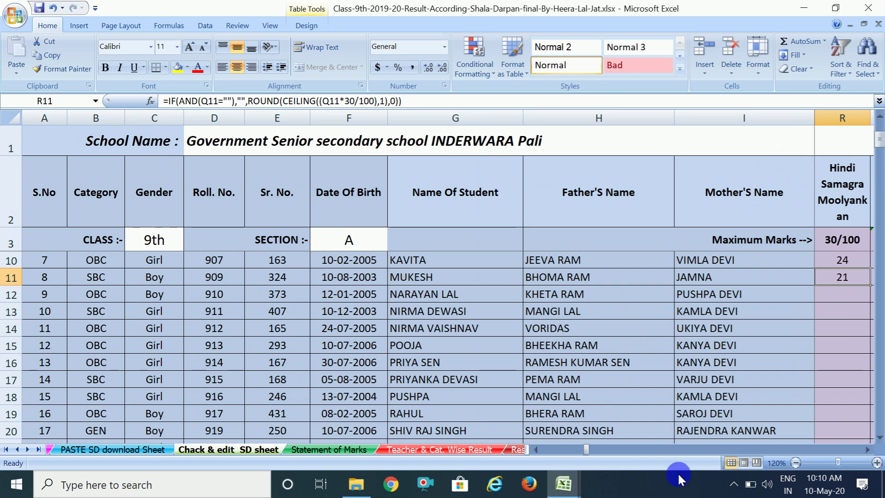
- Preview the Statement of Marks sheet as it would print and close the preview
{"action": "left_click", "coordinate": [324, 451]}
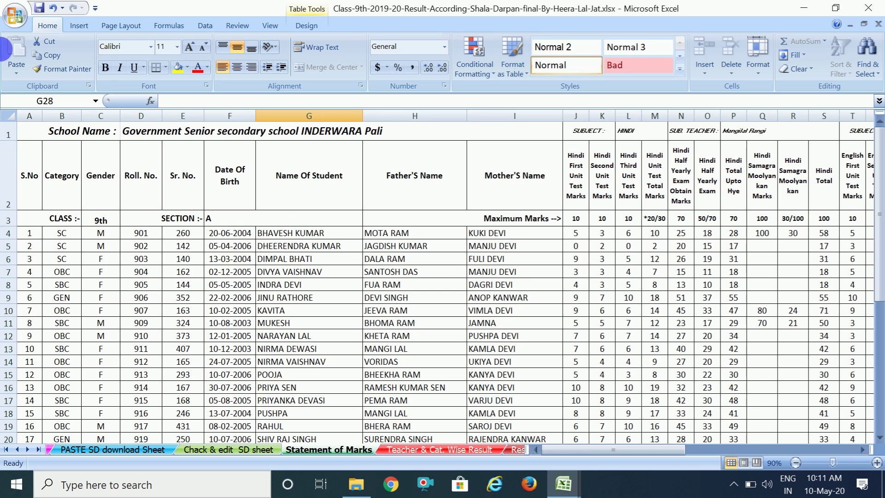
{"action": "left_click", "coordinate": [14, 23]}
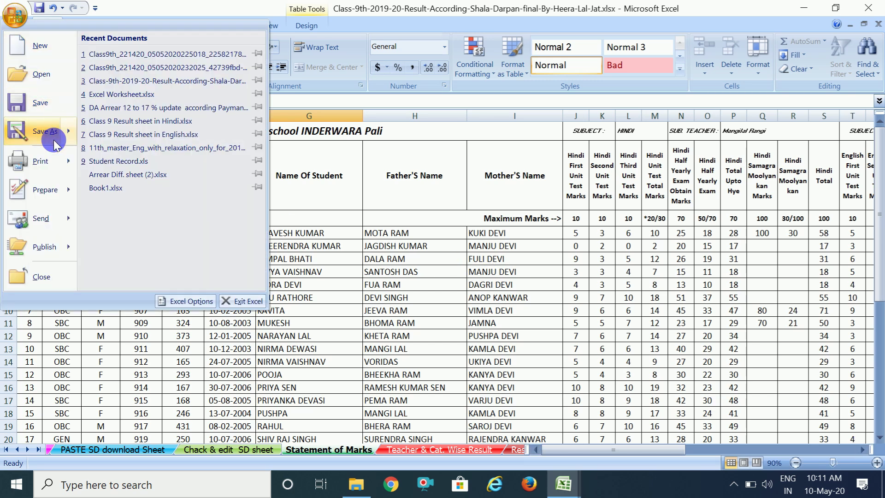
{"action": "mouse_move", "coordinate": [43, 161]}
{"action": "left_click", "coordinate": [129, 126]}
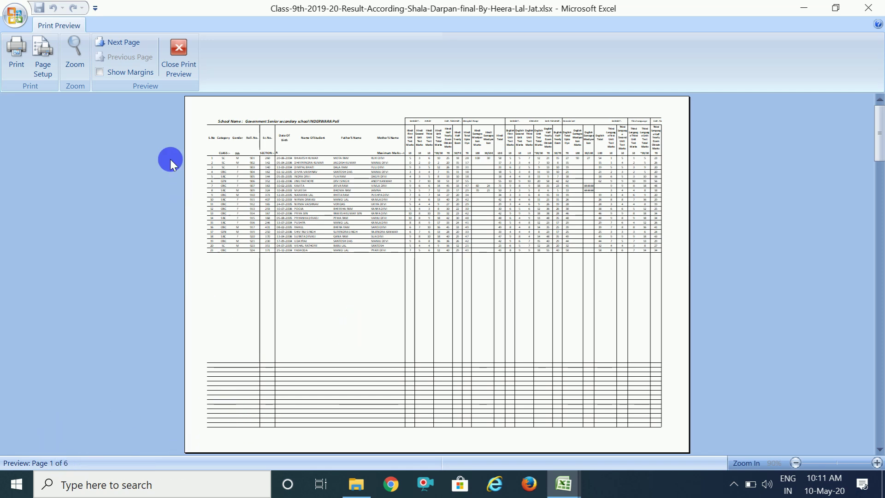
{"action": "left_click", "coordinate": [176, 65]}
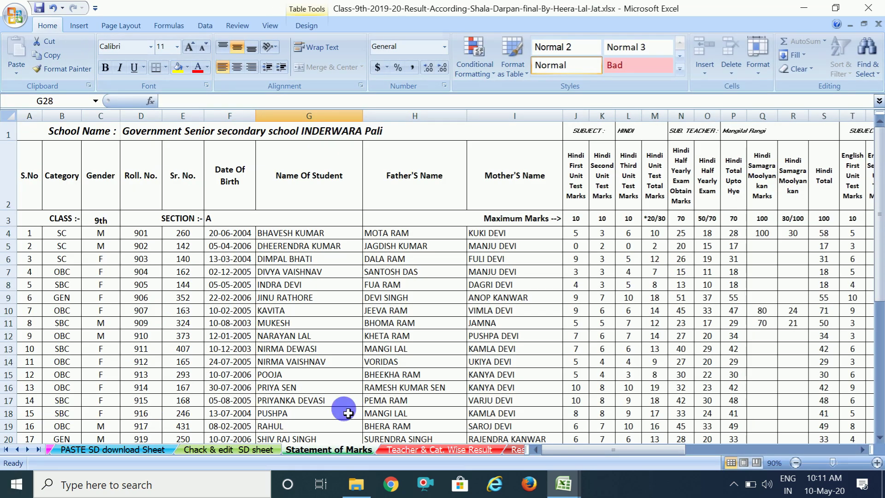
- Hide the empty rows 25 to 105 below the last student on the Statement of Marks sheet
{"action": "left_click", "coordinate": [879, 437]}
{"action": "left_click", "coordinate": [879, 438]}
{"action": "left_click", "coordinate": [879, 439]}
{"action": "left_click", "coordinate": [879, 438]}
{"action": "left_click", "coordinate": [879, 438]}
{"action": "left_click", "coordinate": [879, 438]}
{"action": "left_click", "coordinate": [879, 438]}
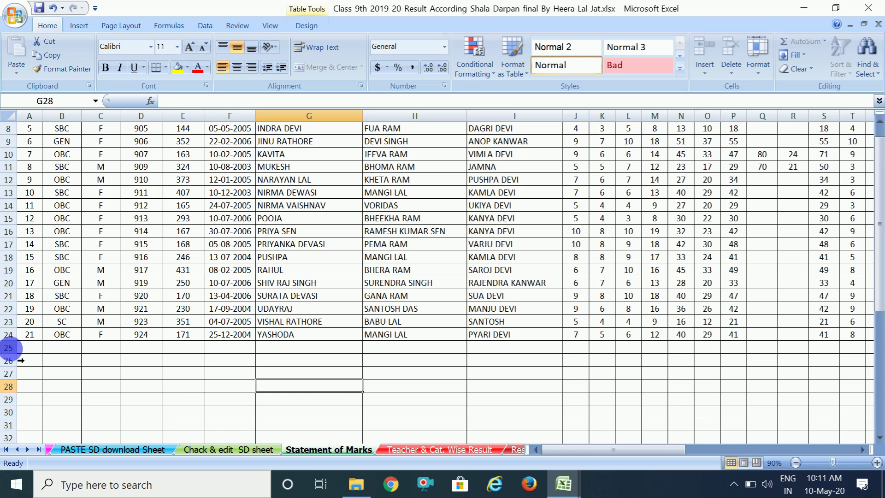
{"action": "left_click", "coordinate": [9, 348]}
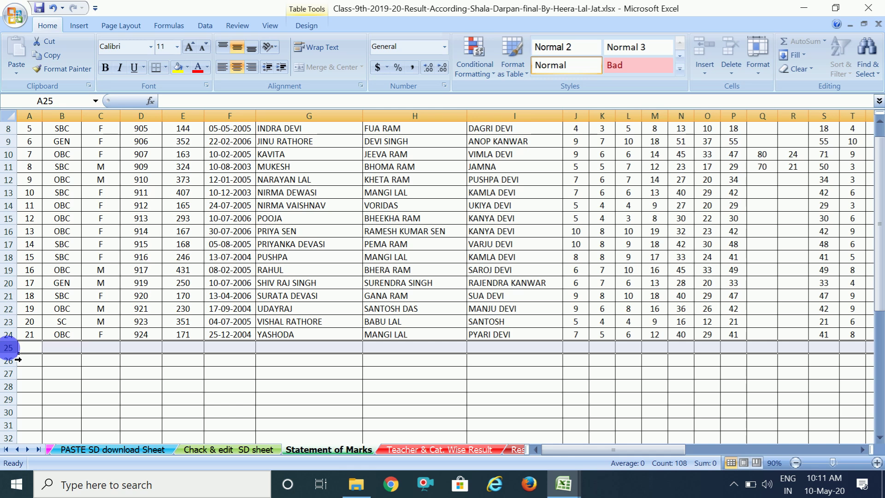
{"action": "left_click", "coordinate": [46, 376]}
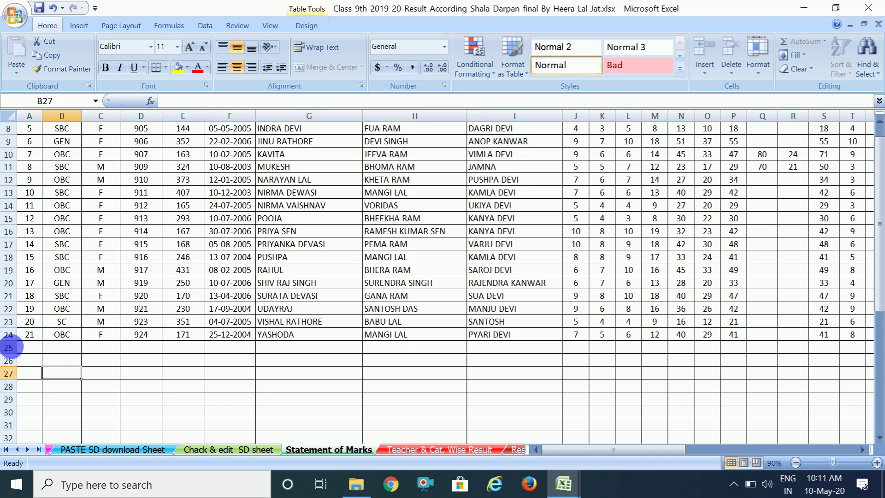
{"action": "left_click", "coordinate": [9, 348]}
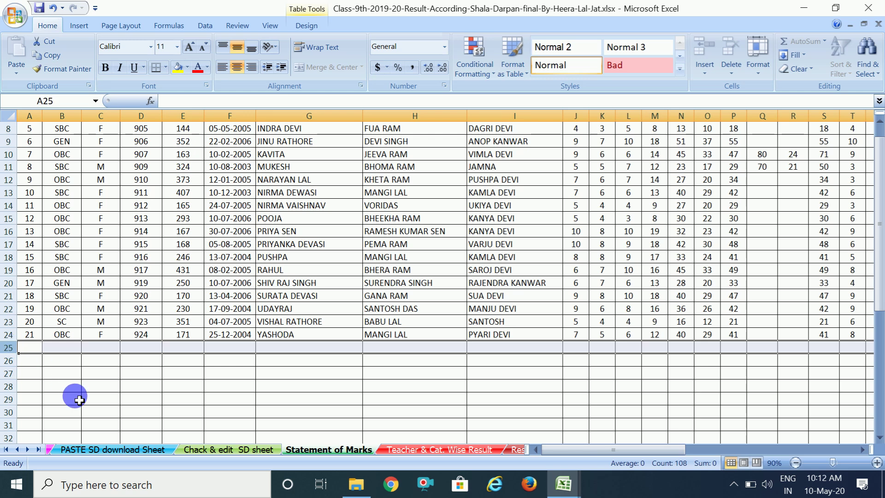
{"action": "key", "text": "shift+Down"}
{"action": "key", "text": "shift+Down"}
{"action": "key", "text": "shift+Down"}
{"action": "key", "text": "shift+Down"}
{"action": "key", "text": "shift+Down"}
{"action": "key", "text": "shift+Down"}
{"action": "key", "text": "shift+Down"}
{"action": "key", "text": "shift+Down"}
{"action": "key", "text": "shift+Down"}
{"action": "key", "text": "shift+Down"}
{"action": "key", "text": "shift+Down"}
{"action": "key", "text": "shift+Down"}
{"action": "key", "text": "shift+Down"}
{"action": "key", "text": "shift+Down"}
{"action": "key", "text": "shift+Down"}
{"action": "key", "text": "shift+Down"}
{"action": "key", "text": "shift+Down"}
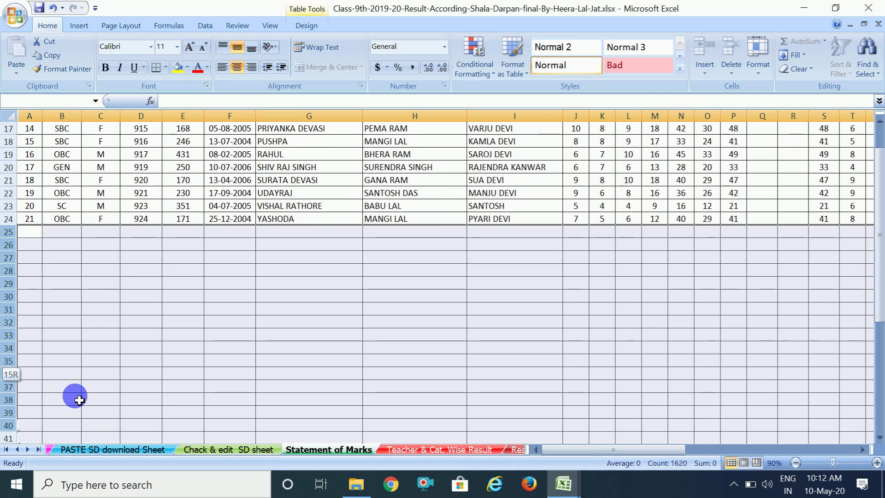
{"action": "key", "text": "shift+Down"}
{"action": "key", "text": "shift+Down"}
{"action": "key", "text": "shift+Down"}
{"action": "key", "text": "shift+Down"}
{"action": "key", "text": "shift+Down"}
{"action": "key", "text": "shift+Down"}
{"action": "key", "text": "shift+Down"}
{"action": "key", "text": "shift+Down"}
{"action": "key", "text": "shift+Down"}
{"action": "key", "text": "shift+Down"}
{"action": "key", "text": "shift+Down"}
{"action": "key", "text": "shift+Down"}
{"action": "key", "text": "shift+Down"}
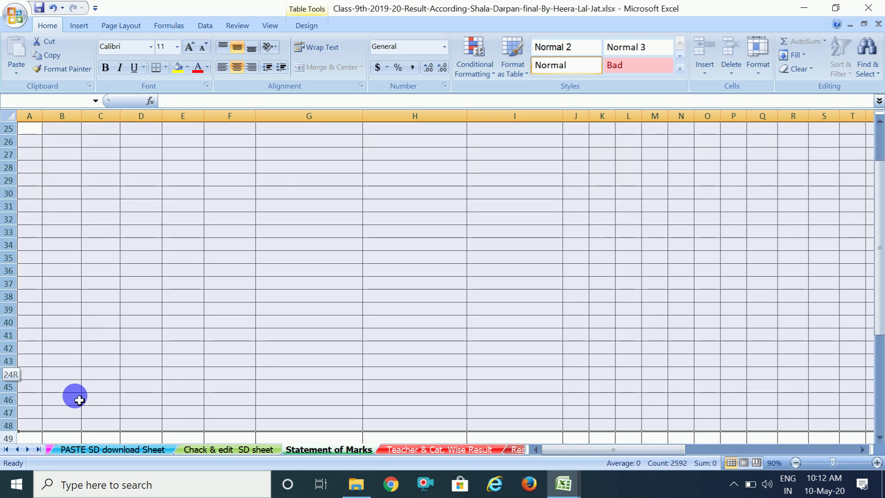
{"action": "key", "text": "shift+Down"}
{"action": "key", "text": "shift+Down"}
{"action": "key", "text": "shift+Down"}
{"action": "key", "text": "shift+Down"}
{"action": "key", "text": "shift+Down"}
{"action": "key", "text": "shift+Down"}
{"action": "key", "text": "shift+Down"}
{"action": "key", "text": "shift+Down"}
{"action": "key", "text": "shift+Down"}
{"action": "key", "text": "shift+Down"}
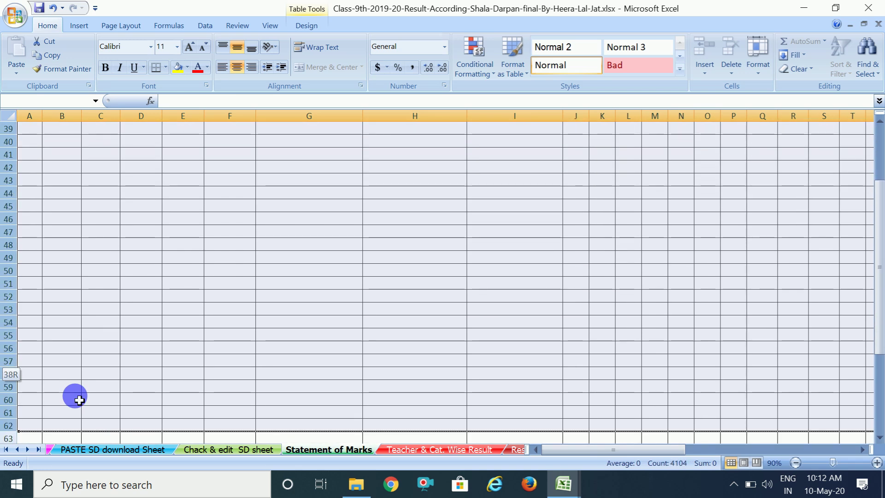
{"action": "key", "text": "shift+Down"}
{"action": "key", "text": "shift+Down"}
{"action": "key", "text": "shift+Down"}
{"action": "key", "text": "shift+Down"}
{"action": "key", "text": "shift+Down"}
{"action": "key", "text": "shift+Down"}
{"action": "key", "text": "shift+Down"}
{"action": "key", "text": "shift+Down"}
{"action": "key", "text": "shift+Down"}
{"action": "key", "text": "shift+Down"}
{"action": "key", "text": "shift+Down"}
{"action": "key", "text": "shift+Down"}
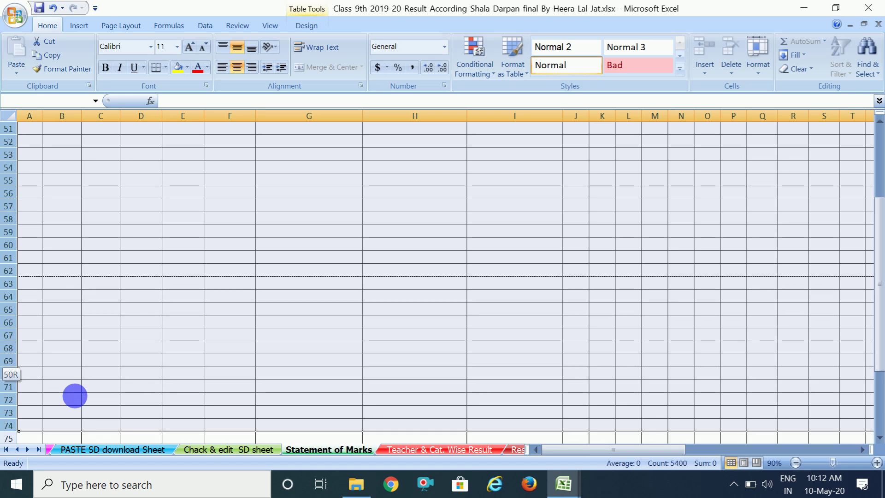
{"action": "key", "text": "shift+Down"}
{"action": "key", "text": "shift+Down"}
{"action": "key", "text": "shift+Down"}
{"action": "key", "text": "shift+Down"}
{"action": "key", "text": "shift+Down"}
{"action": "key", "text": "shift+Down"}
{"action": "key", "text": "shift+Down"}
{"action": "key", "text": "shift+Down"}
{"action": "key", "text": "shift+Down"}
{"action": "key", "text": "shift+Down"}
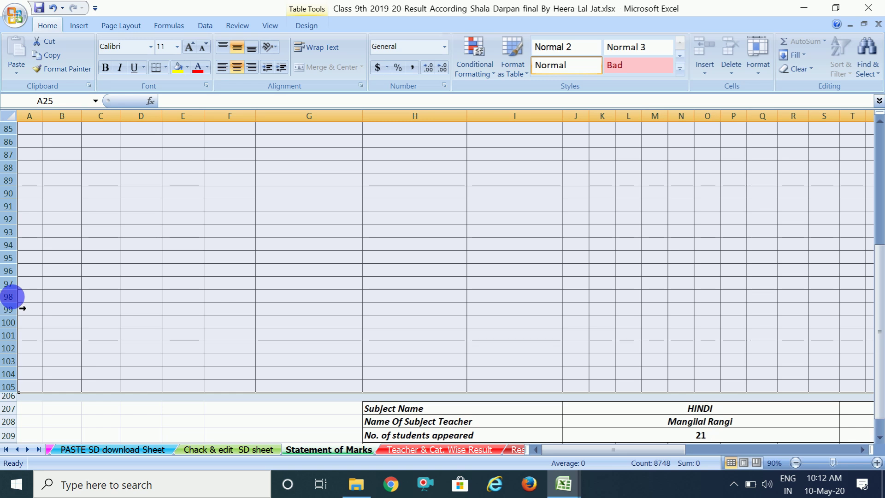
{"action": "right_click", "coordinate": [11, 297]}
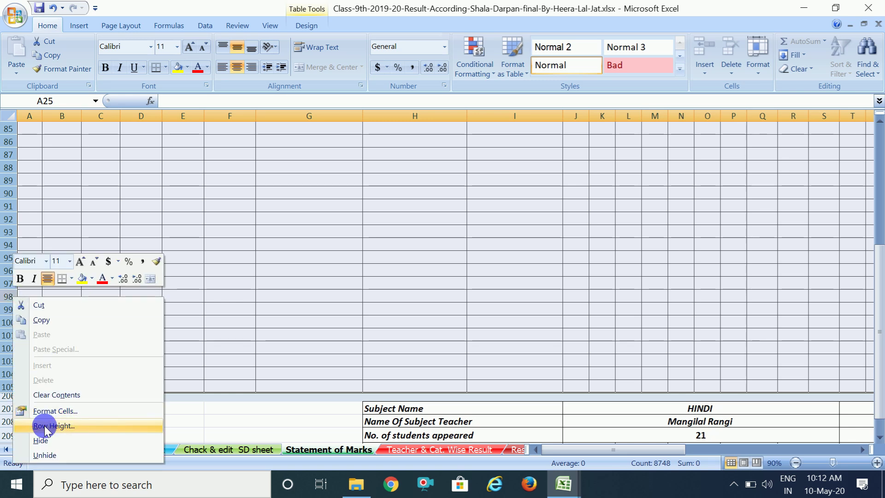
{"action": "left_click", "coordinate": [45, 445]}
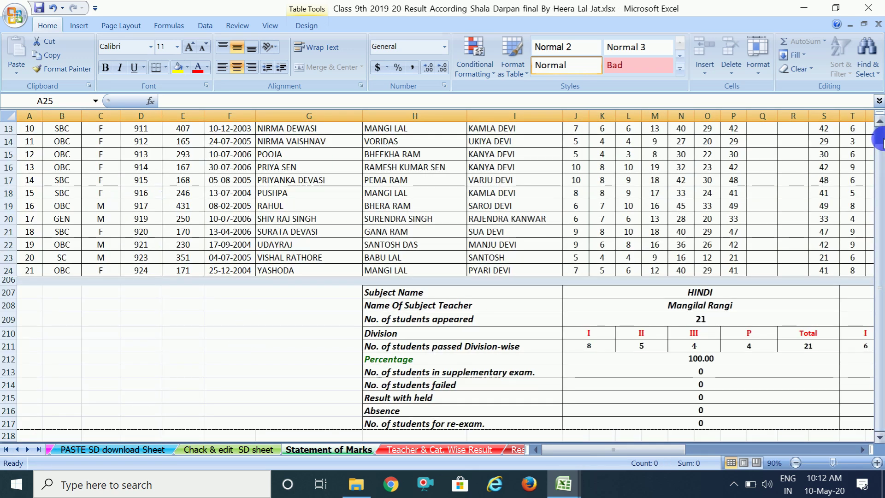
- Preview the Statement of Marks as it would print and page through to the final result page
{"action": "left_click", "coordinate": [880, 135]}
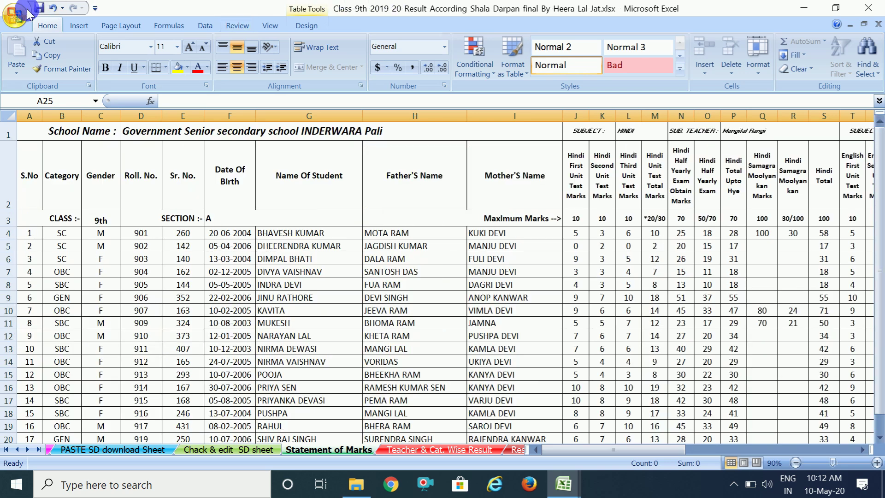
{"action": "left_click", "coordinate": [8, 19]}
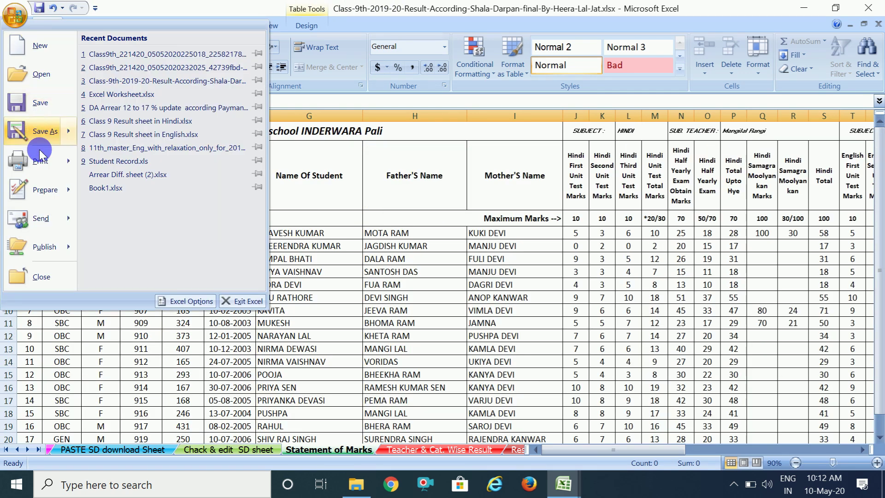
{"action": "mouse_move", "coordinate": [65, 187]}
{"action": "mouse_move", "coordinate": [68, 162]}
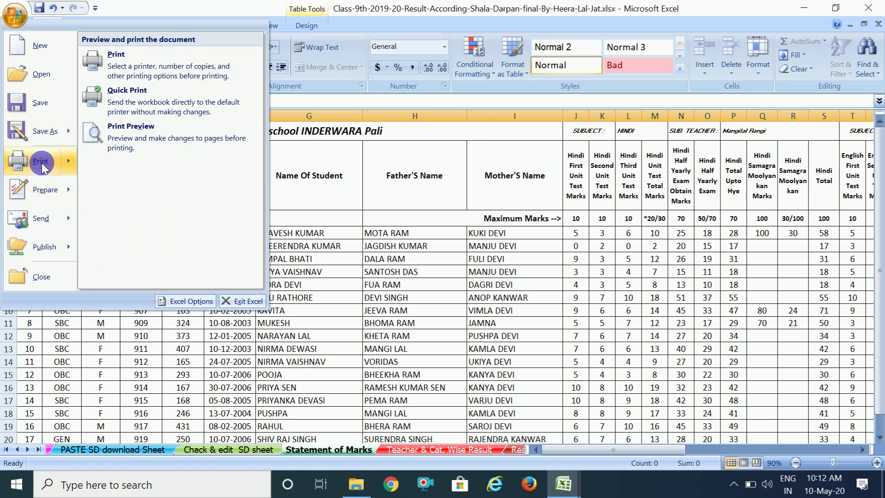
{"action": "left_click", "coordinate": [134, 131]}
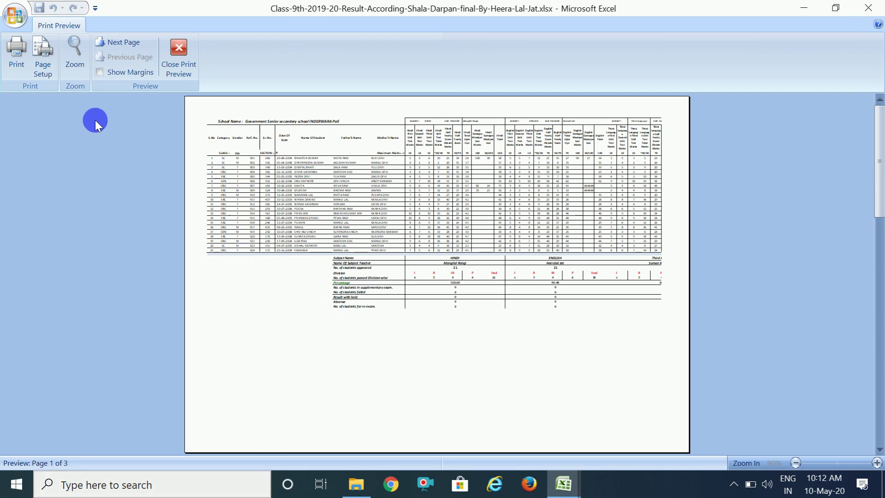
{"action": "left_click", "coordinate": [118, 42]}
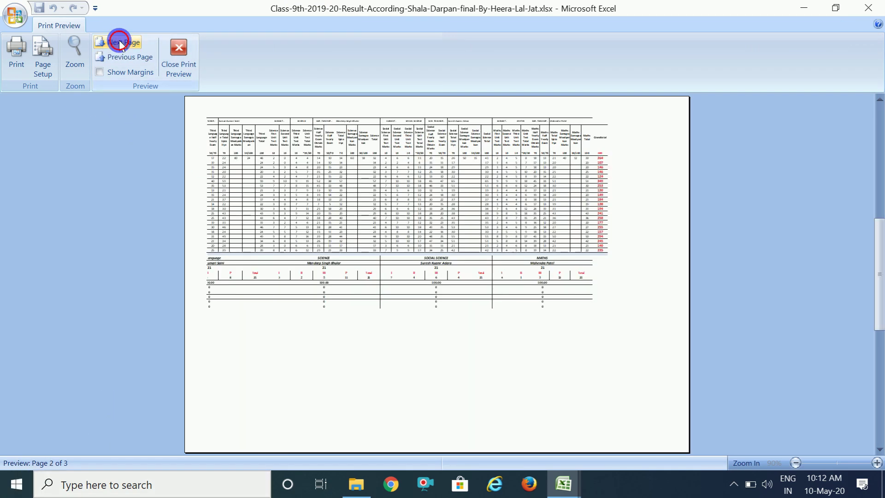
{"action": "left_click", "coordinate": [119, 41]}
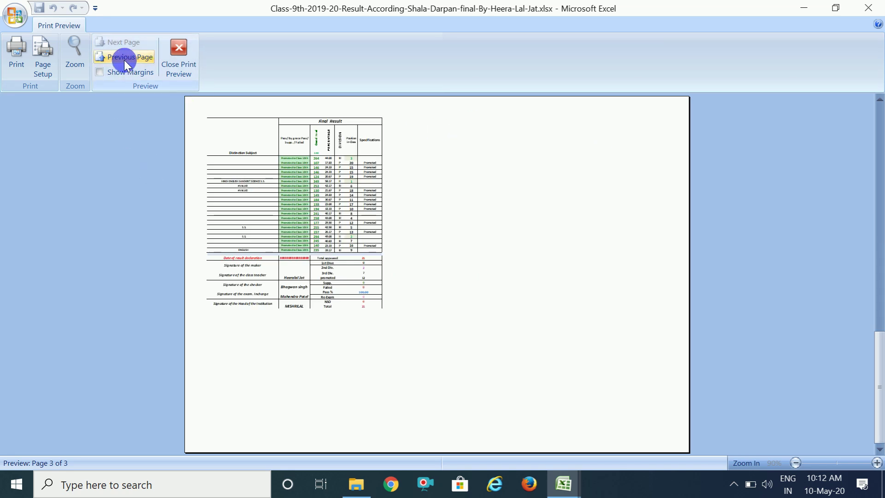
- Set the print scaling to 75% of normal size, check all pages in the preview and close it
{"action": "left_click", "coordinate": [44, 69]}
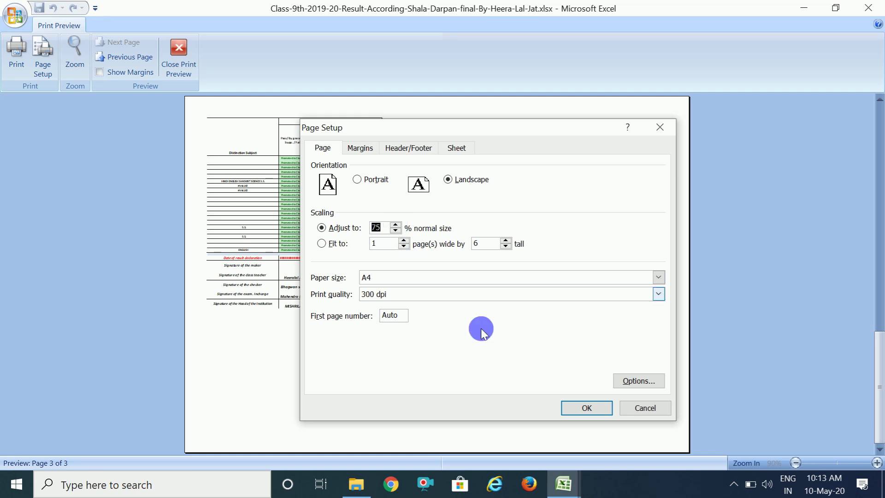
{"action": "left_click", "coordinate": [567, 414]}
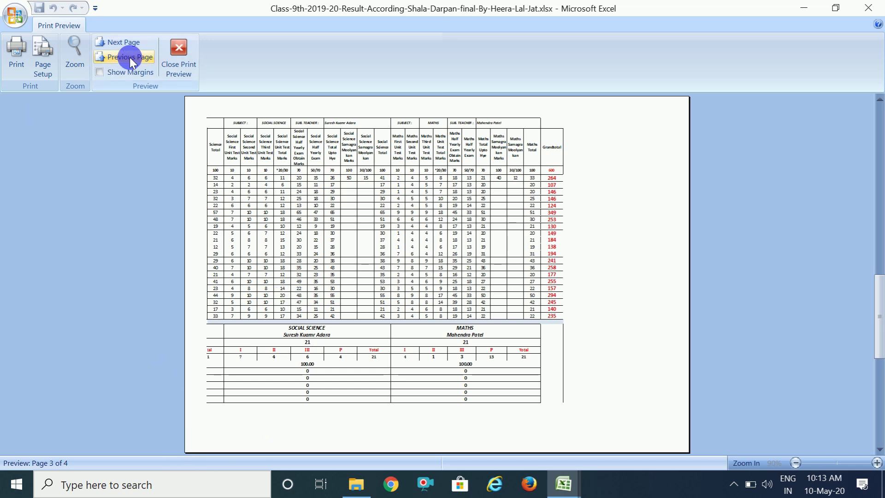
{"action": "left_click", "coordinate": [128, 43]}
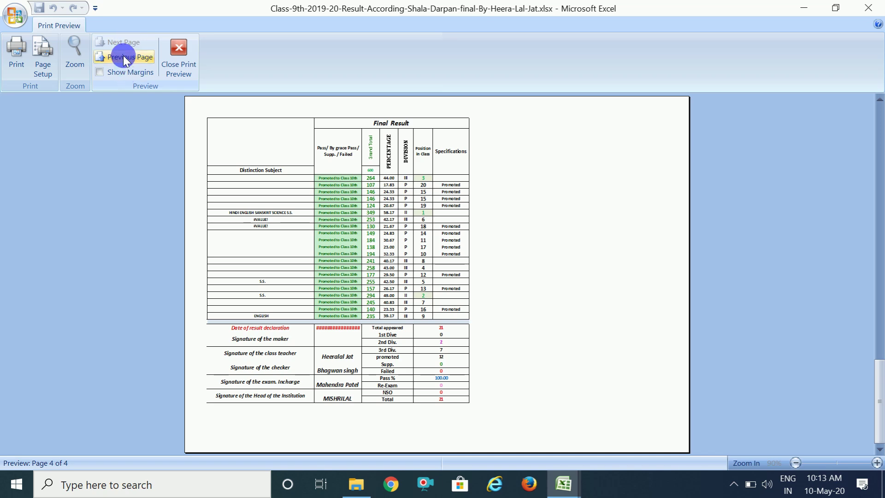
{"action": "left_click", "coordinate": [122, 56]}
{"action": "left_click", "coordinate": [122, 55]}
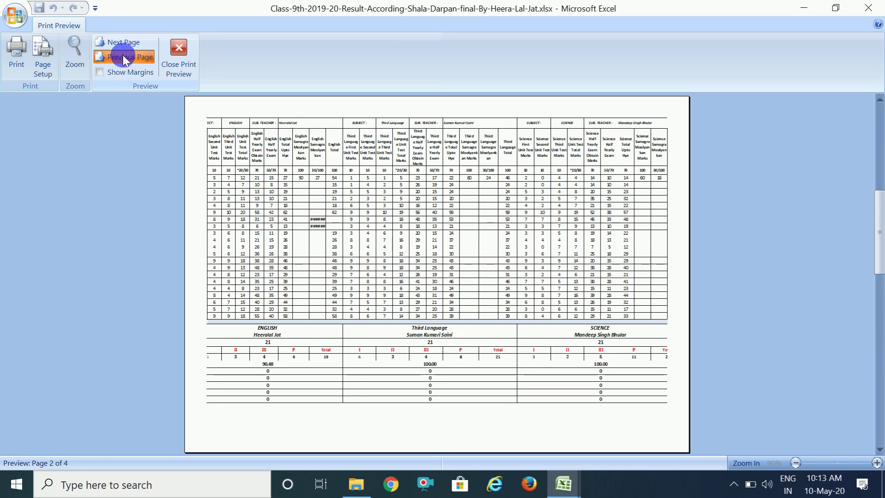
{"action": "left_click", "coordinate": [122, 55]}
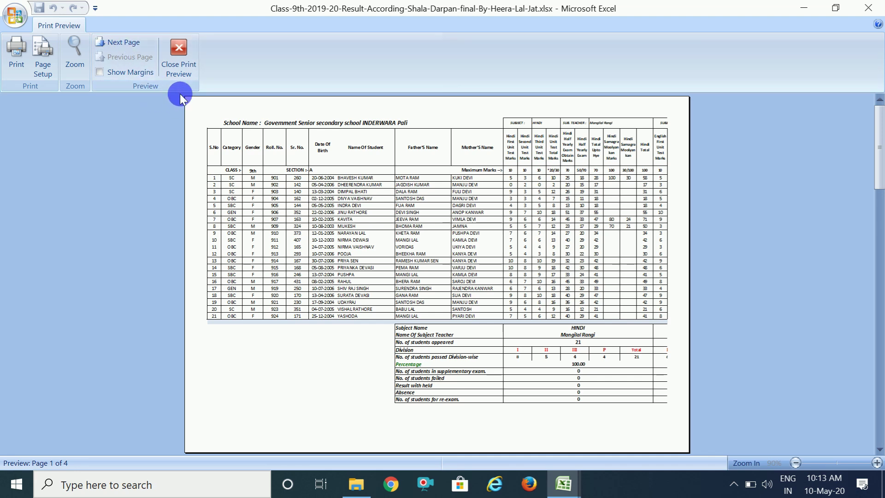
{"action": "left_click", "coordinate": [182, 72]}
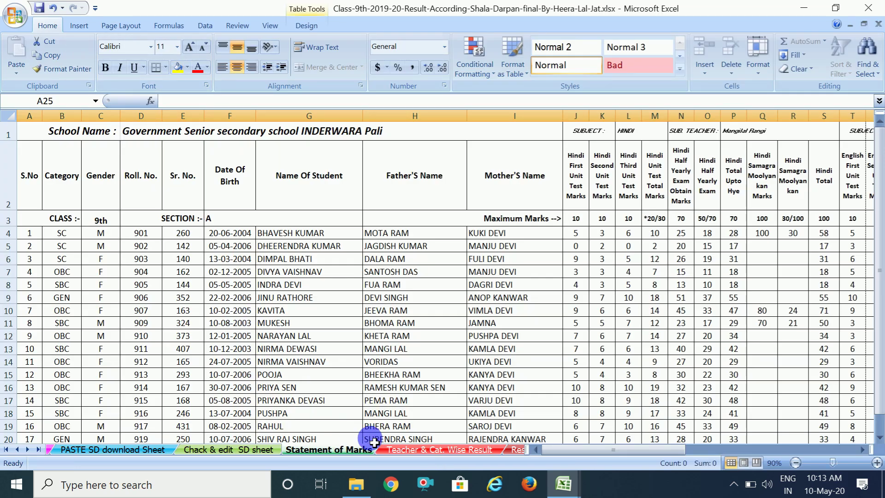
- Examine the subject-wise and category-wise results on the Teacher & Cat. Wise Result sheet
{"action": "left_click", "coordinate": [423, 454]}
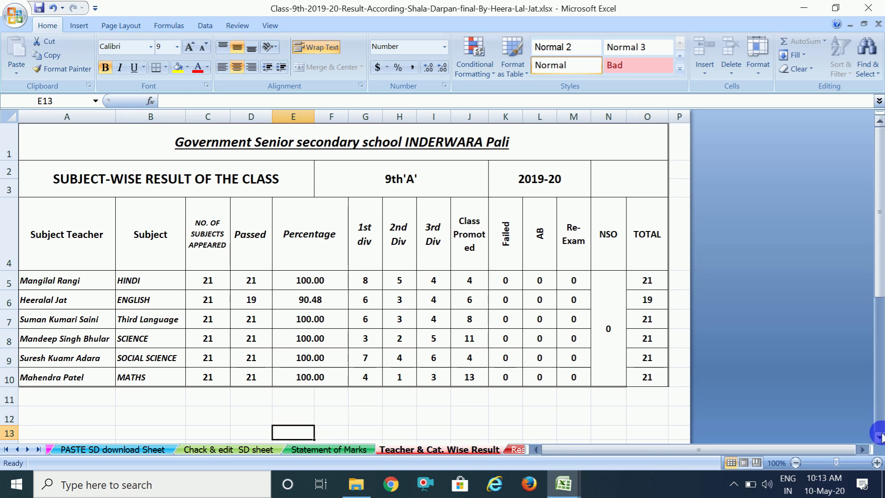
{"action": "left_click_drag", "start_coordinate": [880, 435], "coordinate": [880, 436]}
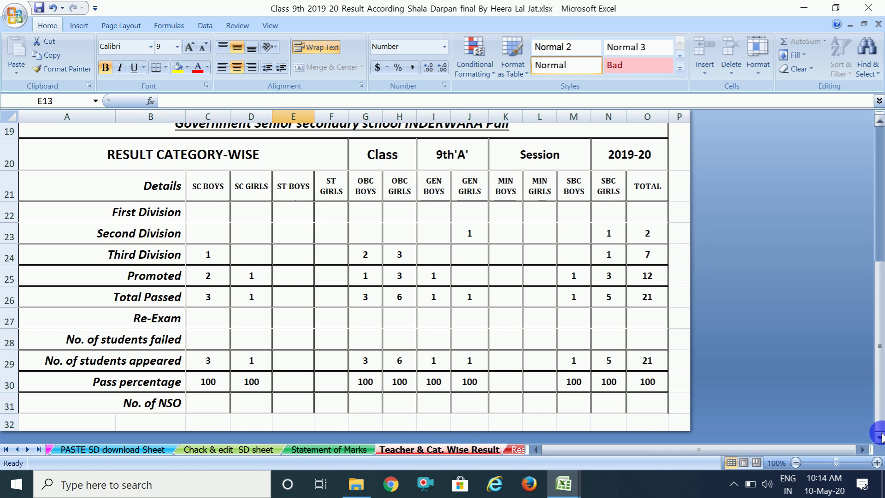
- Unprotect the Result Aggregate sheet by entering the sheet password
{"action": "left_click", "coordinate": [518, 450]}
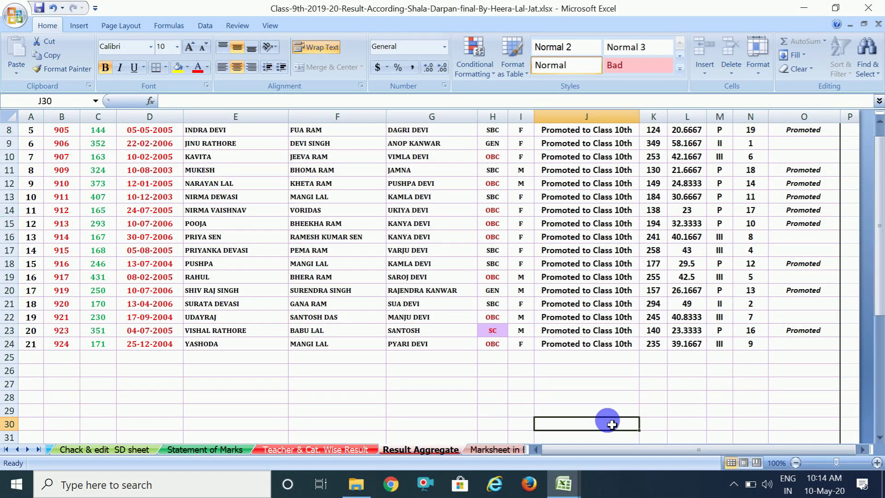
{"action": "left_click", "coordinate": [235, 23]}
{"action": "left_click", "coordinate": [361, 68]}
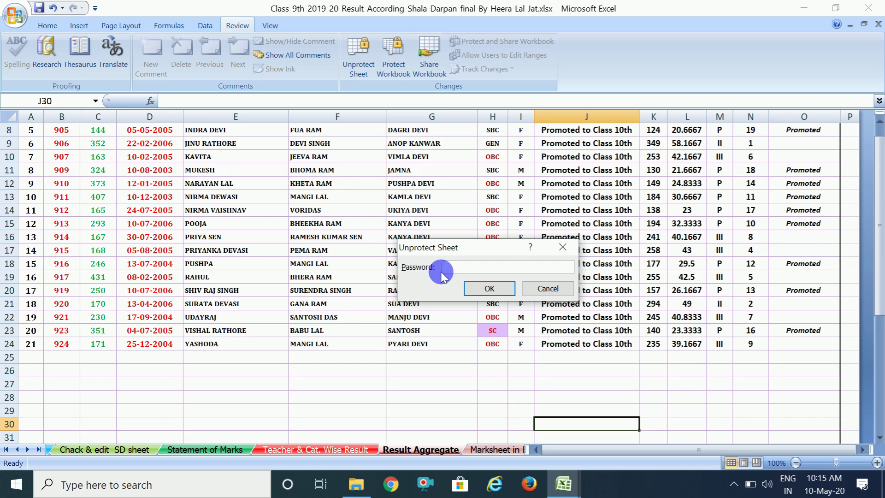
{"action": "type", "text": "******"}
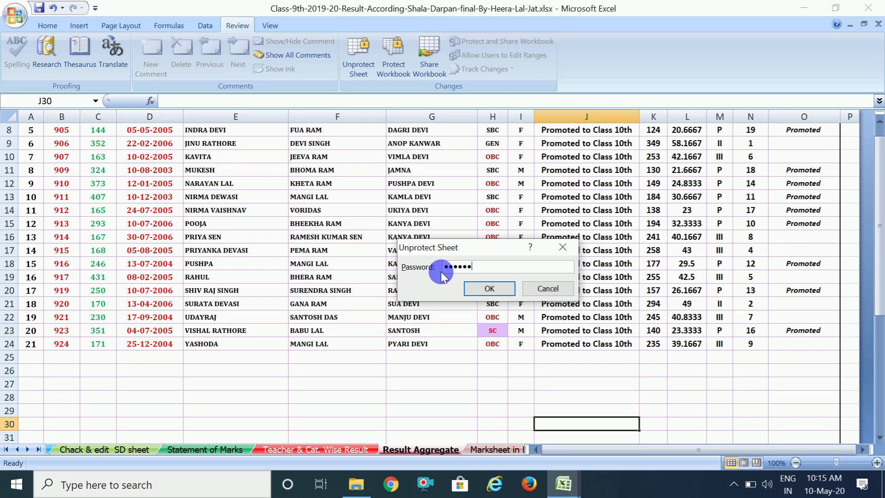
{"action": "left_click", "coordinate": [480, 288]}
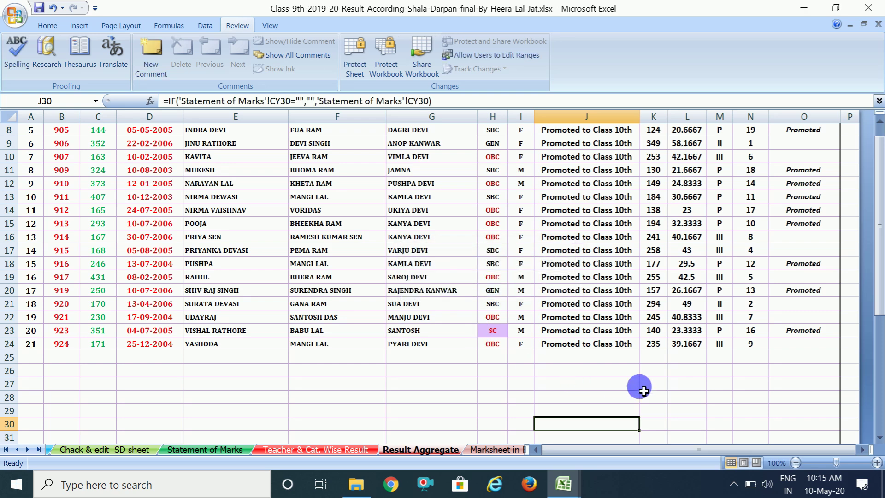
- Format the percentages in cells L5:L25 of the Result Aggregate sheet to two decimal places
{"action": "left_click", "coordinate": [878, 120]}
{"action": "left_click", "coordinate": [878, 121]}
{"action": "left_click", "coordinate": [879, 121]}
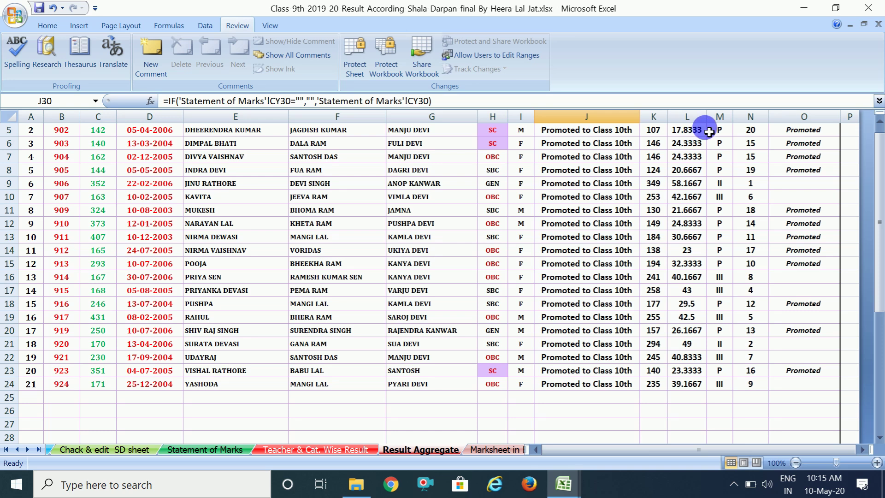
{"action": "left_click_drag", "start_coordinate": [705, 128], "coordinate": [677, 396]}
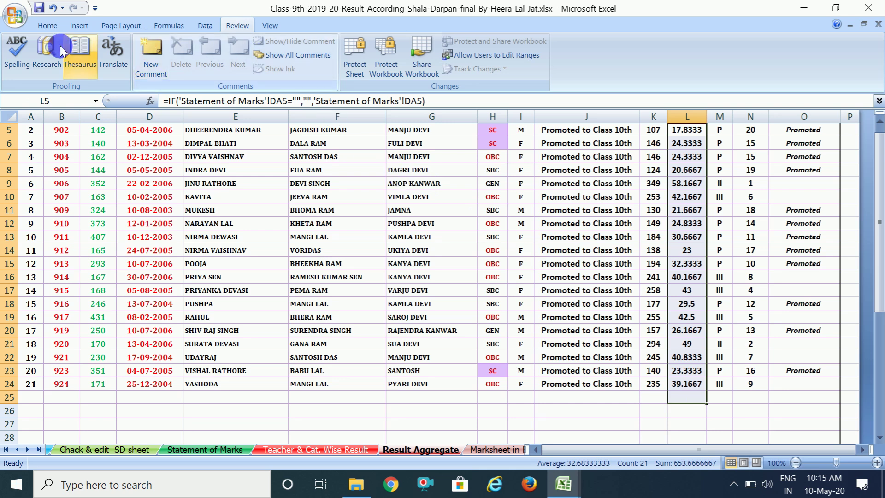
{"action": "left_click", "coordinate": [48, 29]}
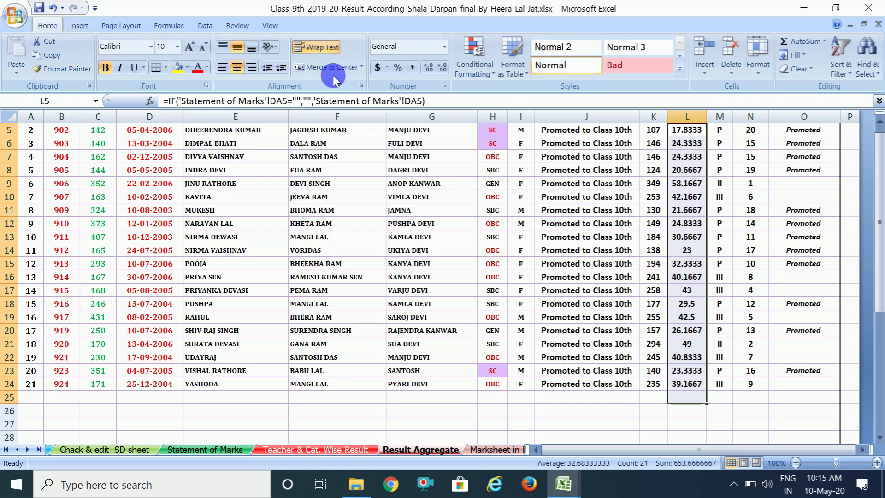
{"action": "left_click", "coordinate": [443, 67]}
{"action": "left_click", "coordinate": [444, 67]}
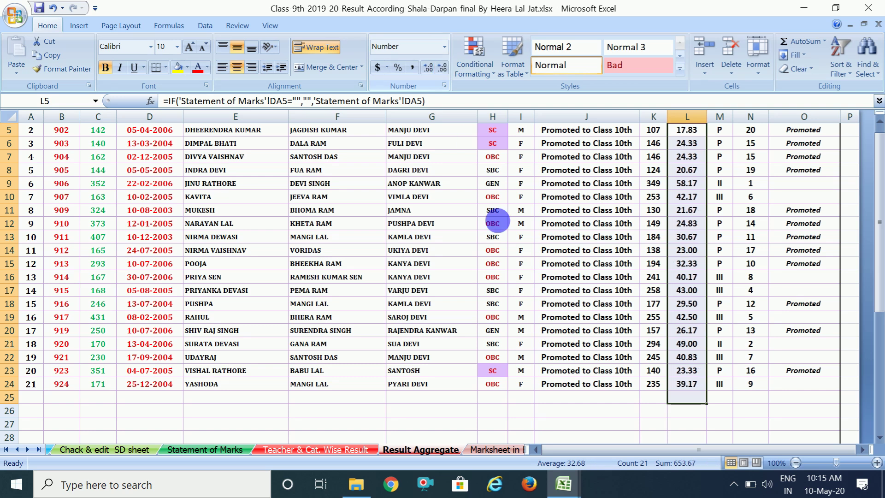
{"action": "left_click", "coordinate": [635, 430]}
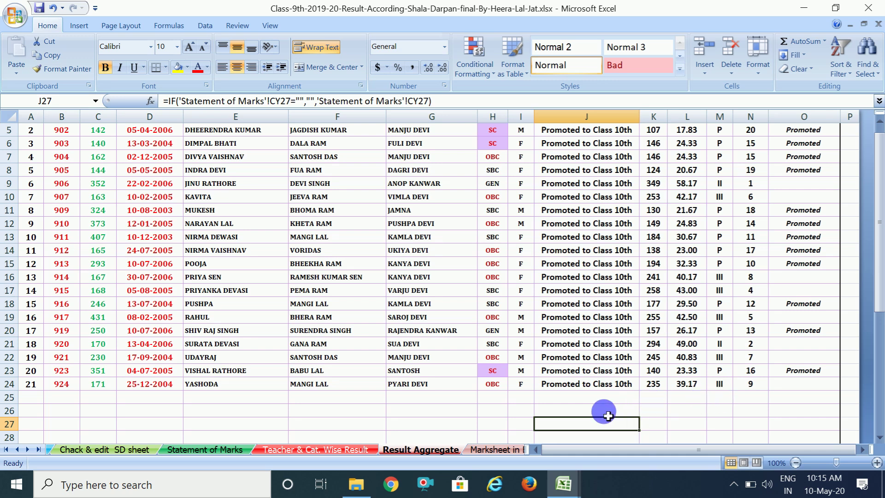
- Browse the student marksheets on the Marksheet in Eng sheet, stepping the roll number forward from 906 to 918
{"action": "left_click", "coordinate": [498, 449]}
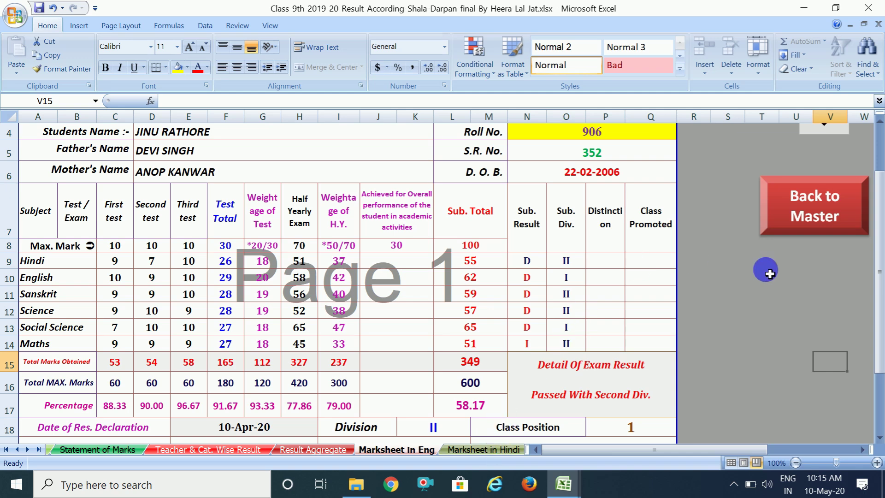
{"action": "scroll", "coordinate": [878, 147], "scroll_direction": "up", "scroll_amount": 1}
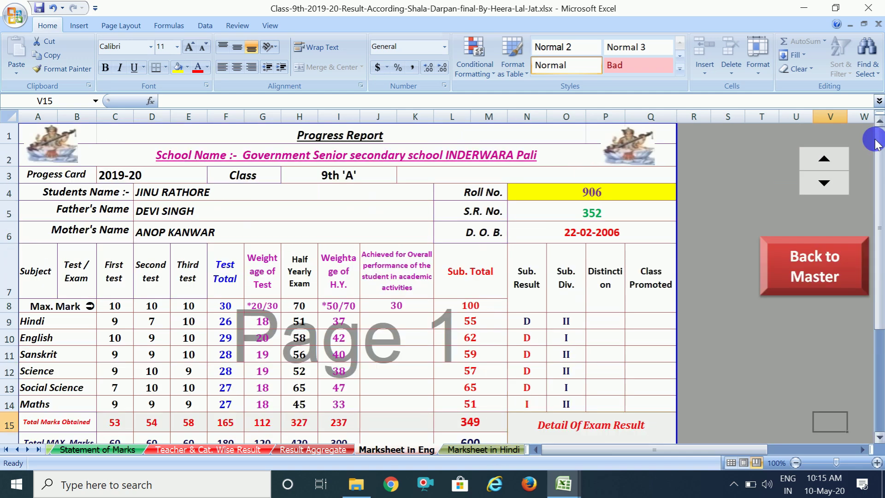
{"action": "left_click", "coordinate": [593, 192]}
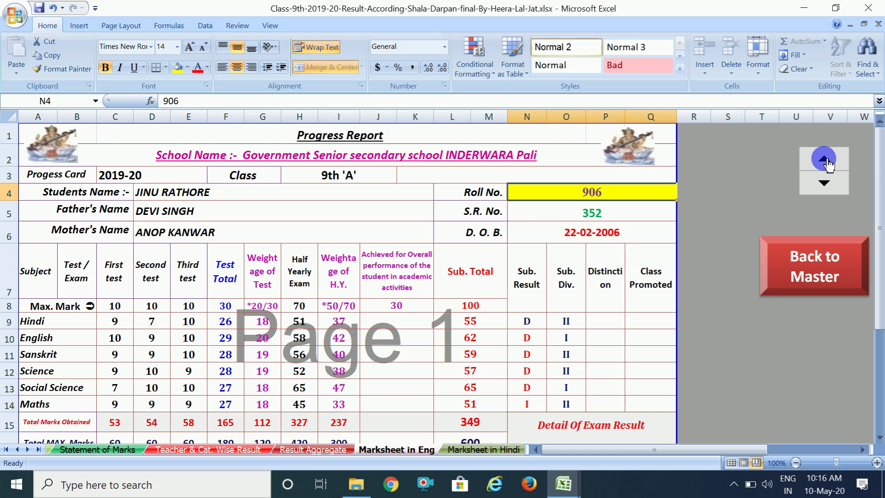
{"action": "left_click", "coordinate": [824, 160]}
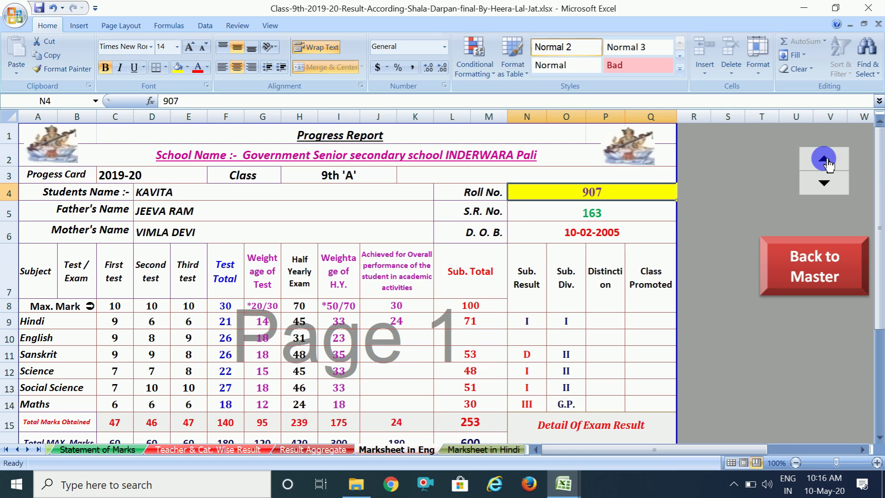
{"action": "left_click", "coordinate": [824, 160]}
{"action": "left_click", "coordinate": [824, 160]}
{"action": "left_click", "coordinate": [824, 160]}
{"action": "left_click", "coordinate": [824, 160]}
{"action": "left_click", "coordinate": [824, 160]}
{"action": "left_click", "coordinate": [824, 160]}
{"action": "left_click", "coordinate": [824, 160]}
{"action": "left_click", "coordinate": [824, 160]}
{"action": "left_click", "coordinate": [824, 160]}
{"action": "left_click", "coordinate": [824, 160]}
{"action": "left_click", "coordinate": [824, 160]}
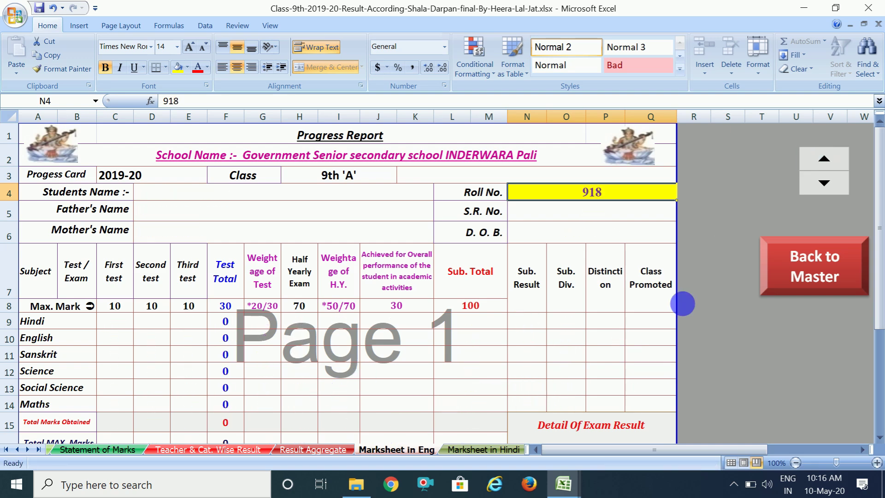
- Step the English marksheet's roll number back to 898, then forward to 902
{"action": "left_click", "coordinate": [825, 186]}
{"action": "left_click", "coordinate": [825, 187]}
{"action": "left_click", "coordinate": [825, 187]}
{"action": "left_click", "coordinate": [831, 191]}
{"action": "left_click", "coordinate": [831, 190]}
{"action": "left_click", "coordinate": [830, 191]}
{"action": "left_click", "coordinate": [830, 190]}
{"action": "left_click", "coordinate": [830, 190]}
{"action": "left_click", "coordinate": [831, 190]}
{"action": "left_click", "coordinate": [830, 190]}
{"action": "left_click", "coordinate": [831, 190]}
{"action": "left_click", "coordinate": [831, 190]}
{"action": "left_click", "coordinate": [831, 191]}
{"action": "left_click", "coordinate": [831, 191]}
{"action": "left_click", "coordinate": [830, 191]}
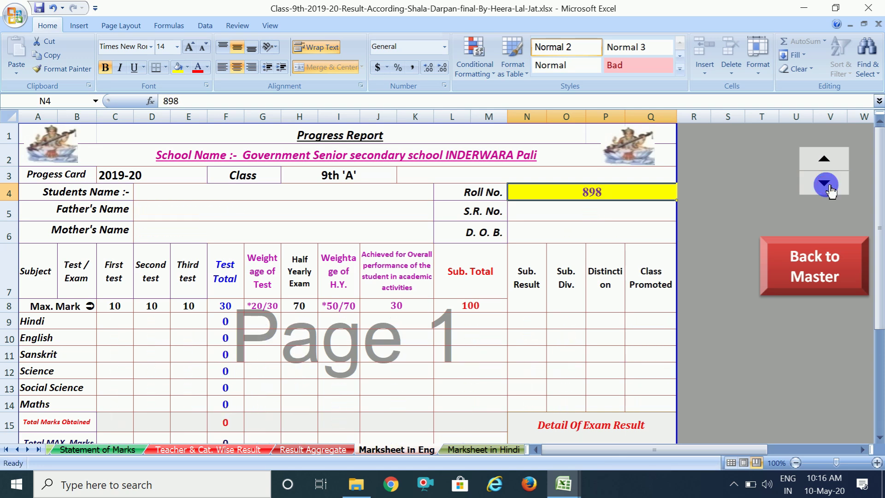
{"action": "left_click", "coordinate": [812, 159]}
{"action": "left_click", "coordinate": [816, 159]}
{"action": "left_click", "coordinate": [816, 159]}
{"action": "left_click", "coordinate": [816, 159]}
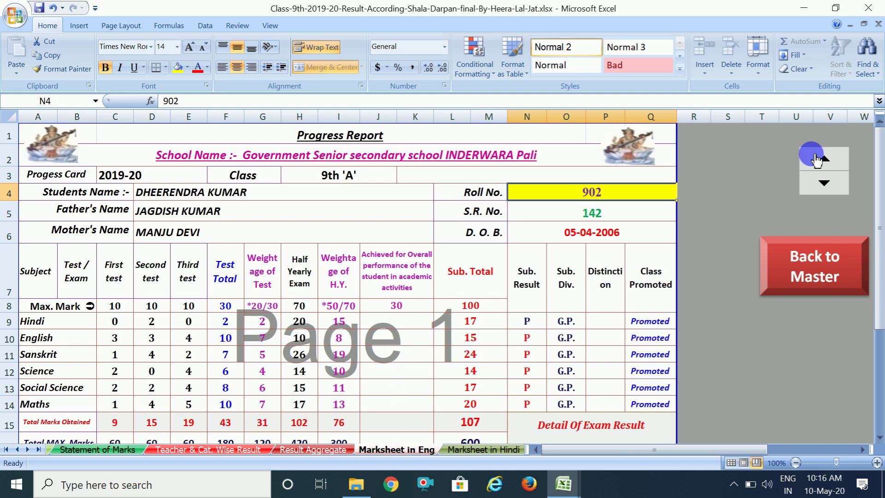
- Enter roll number 1000 on the English marksheet, try 1 instead, and set it back to 1000
{"action": "left_click", "coordinate": [604, 189]}
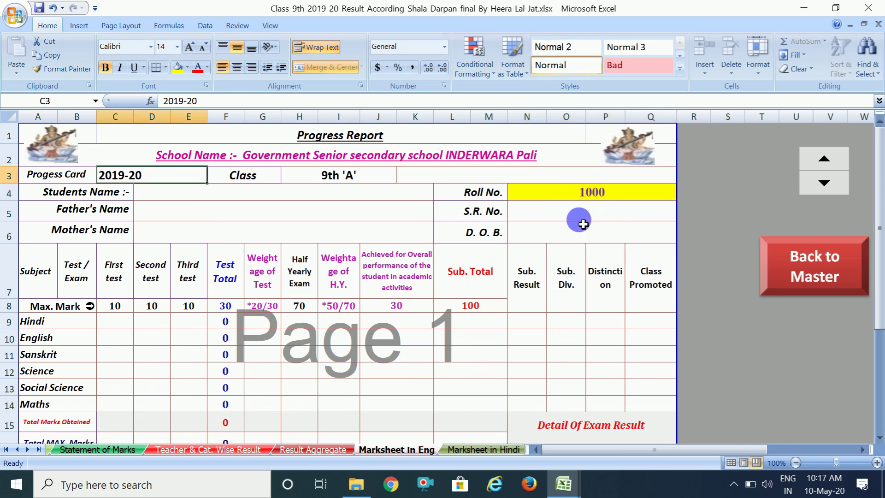
{"action": "left_click", "coordinate": [581, 200]}
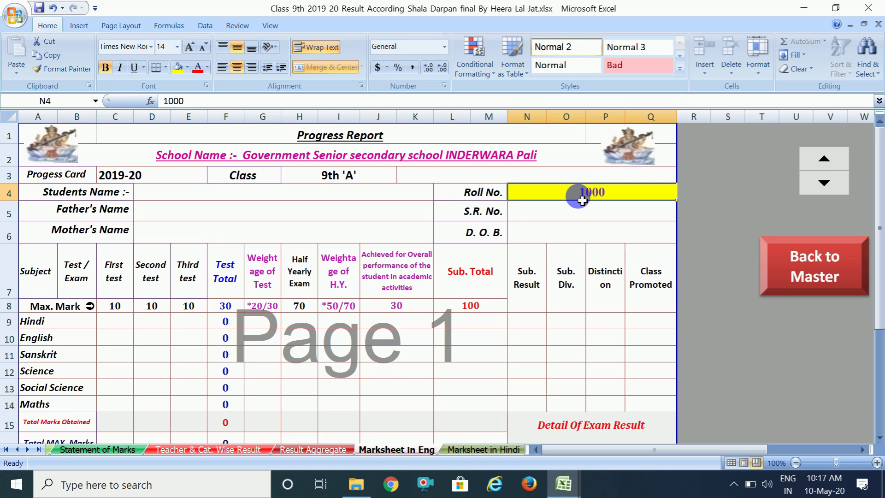
{"action": "type", "text": "1"}
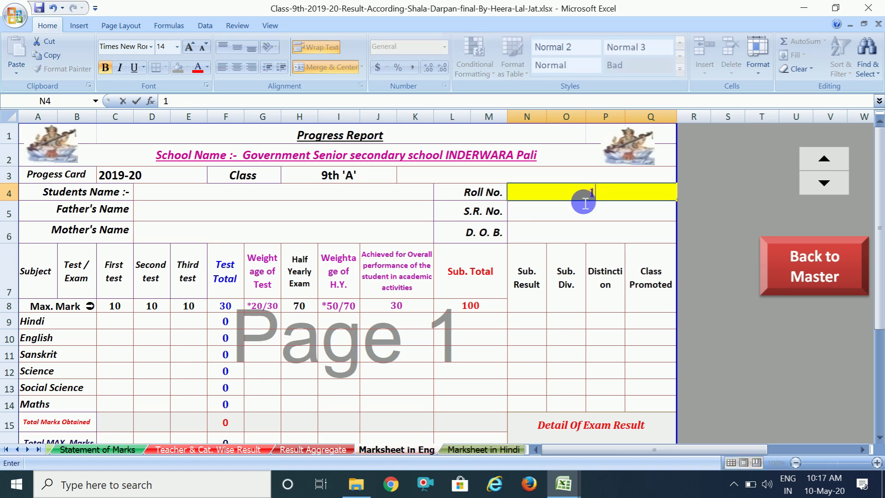
{"action": "key", "text": "Return"}
{"action": "left_click", "coordinate": [581, 196]}
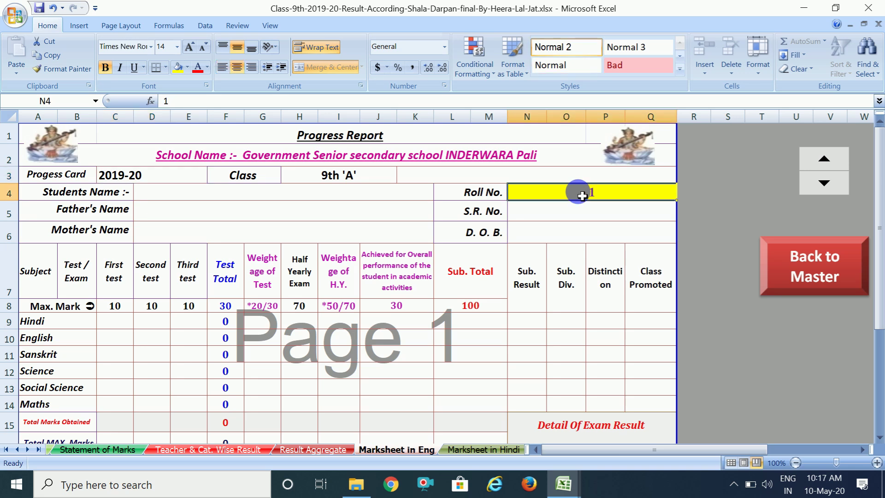
{"action": "type", "text": "1000"}
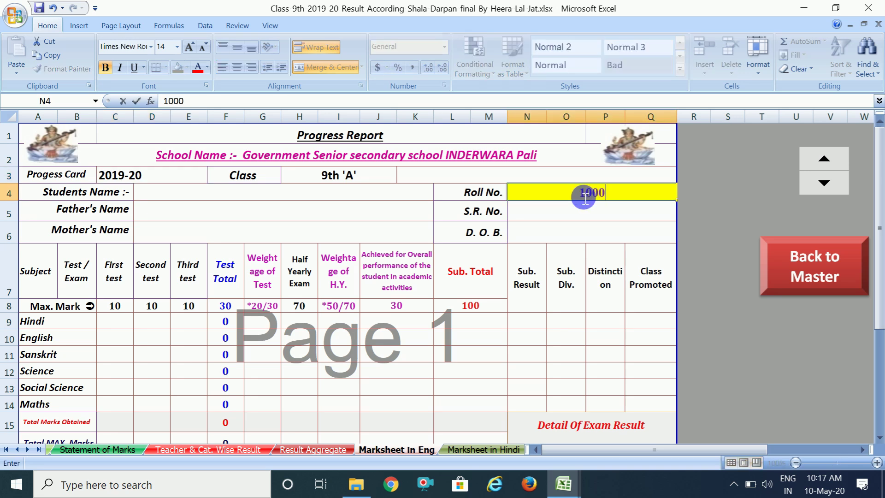
{"action": "key", "text": "Return"}
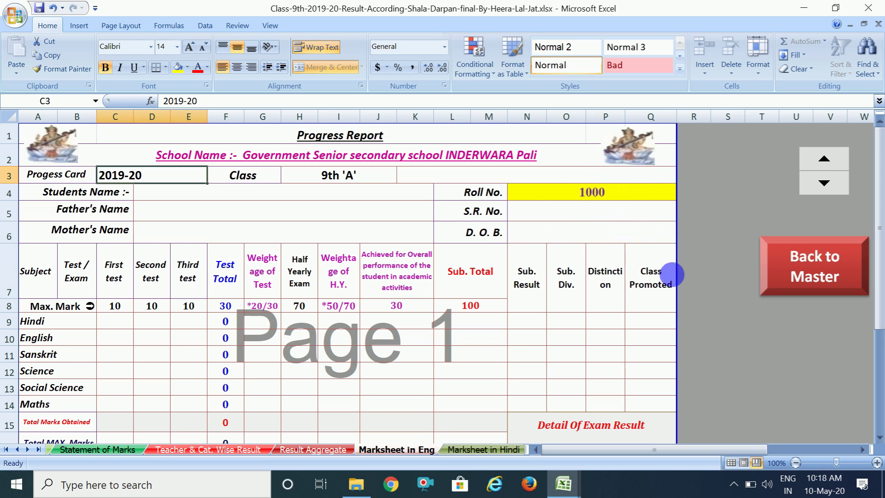
- Step the English marksheet's roll number one back and then forward to 1004
{"action": "left_click", "coordinate": [828, 184]}
{"action": "left_click", "coordinate": [827, 170]}
{"action": "left_click", "coordinate": [827, 169]}
{"action": "left_click", "coordinate": [827, 168]}
{"action": "left_click", "coordinate": [828, 167]}
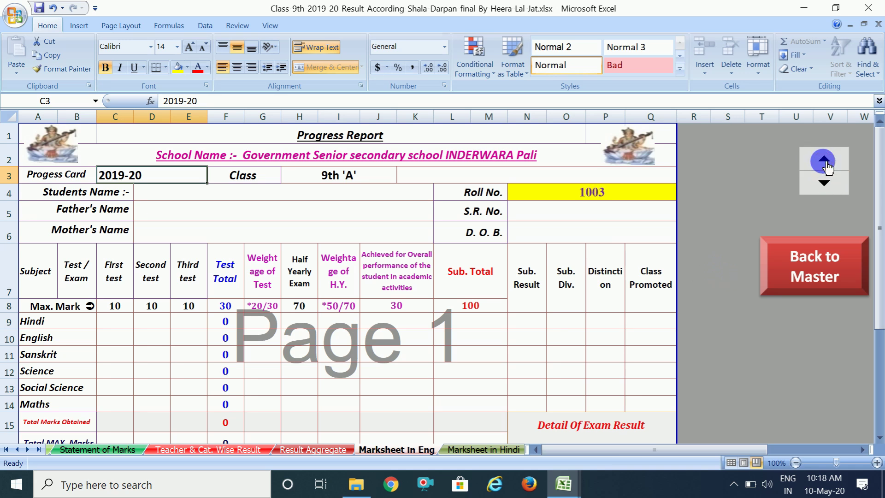
{"action": "left_click", "coordinate": [827, 167]}
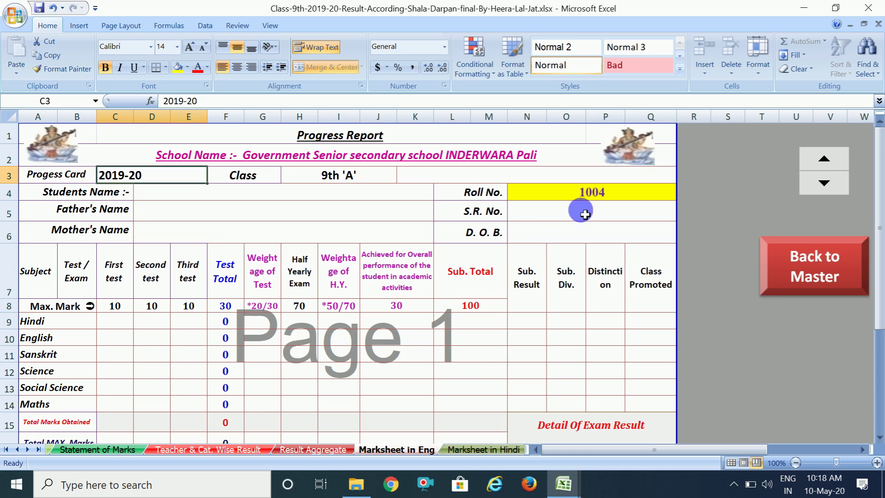
- Enter roll number 921 directly on the English marksheet, then replace it with 980
{"action": "left_click", "coordinate": [604, 198]}
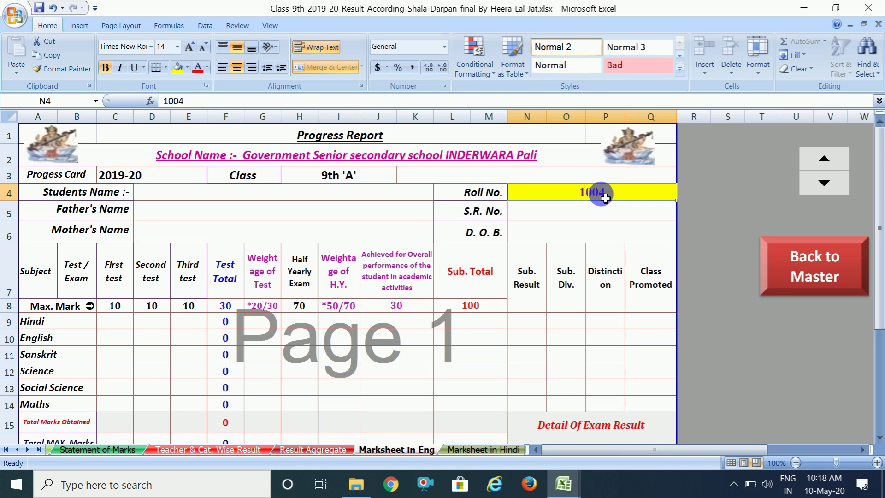
{"action": "type", "text": "921"}
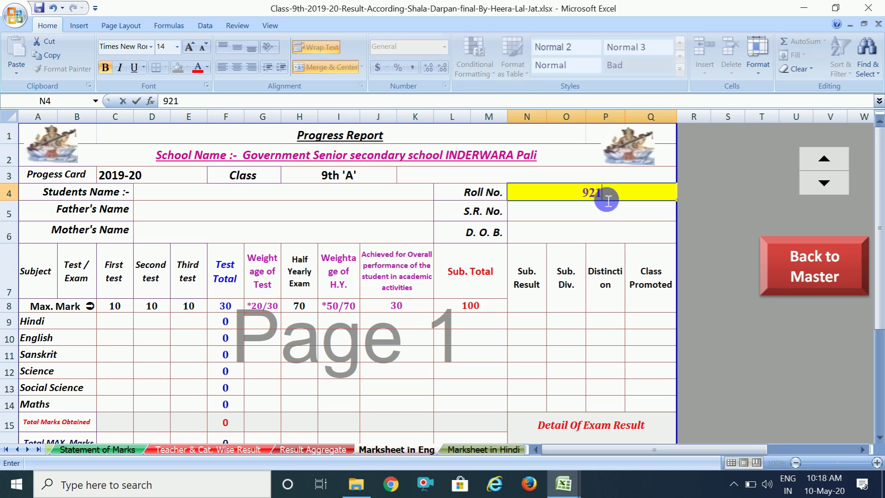
{"action": "key", "text": "Return"}
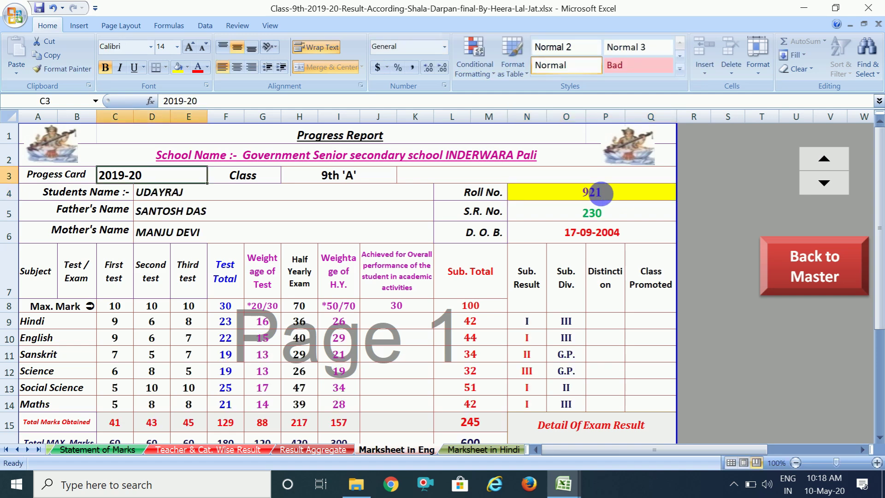
{"action": "left_click", "coordinate": [605, 198]}
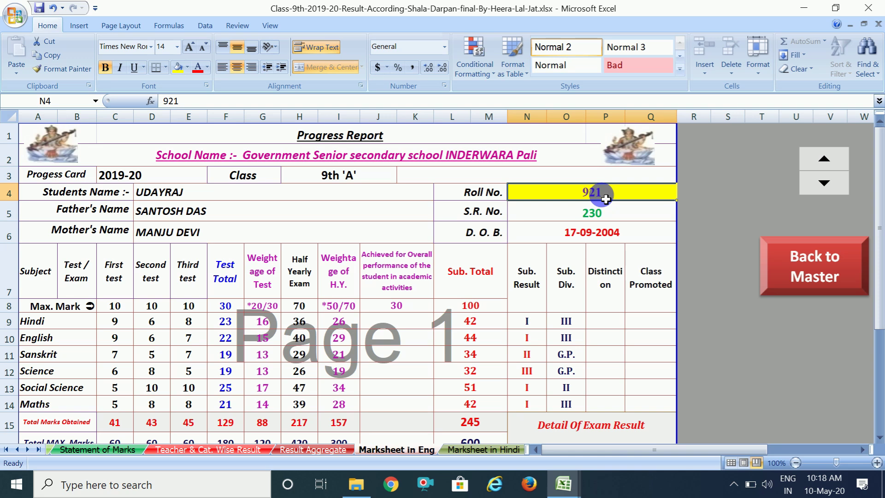
{"action": "type", "text": "980"}
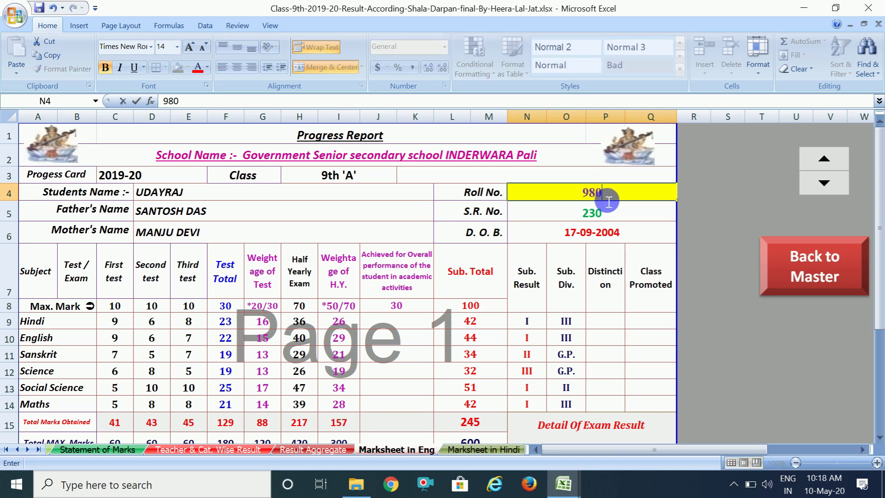
{"action": "key", "text": "Return"}
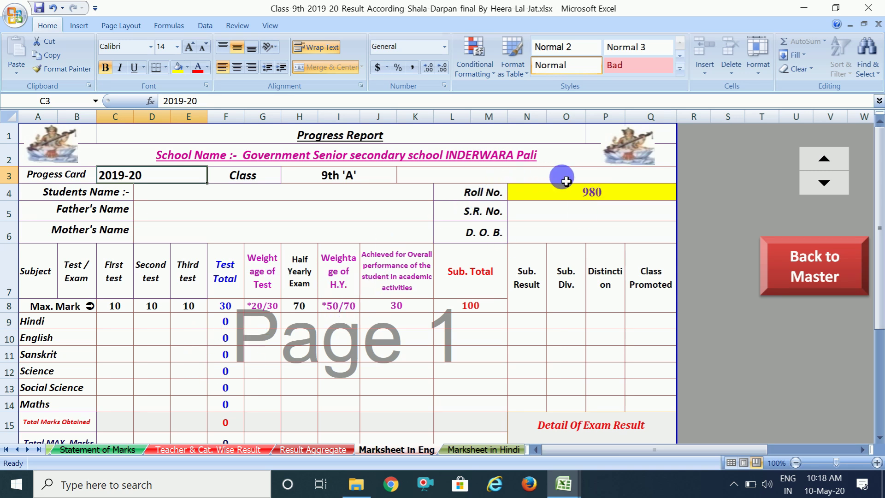
- Load the English marksheet for roll number 921, then step back to roll number 919
{"action": "left_click", "coordinate": [576, 194]}
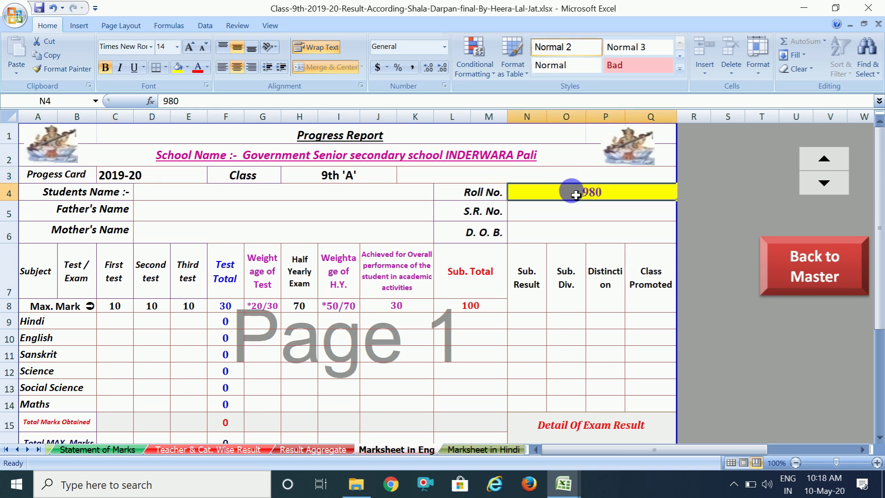
{"action": "type", "text": "921"}
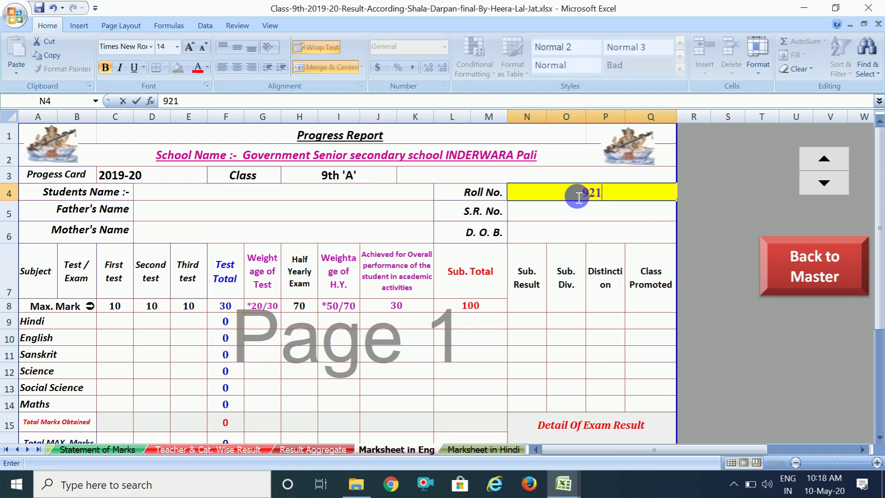
{"action": "key", "text": "Return"}
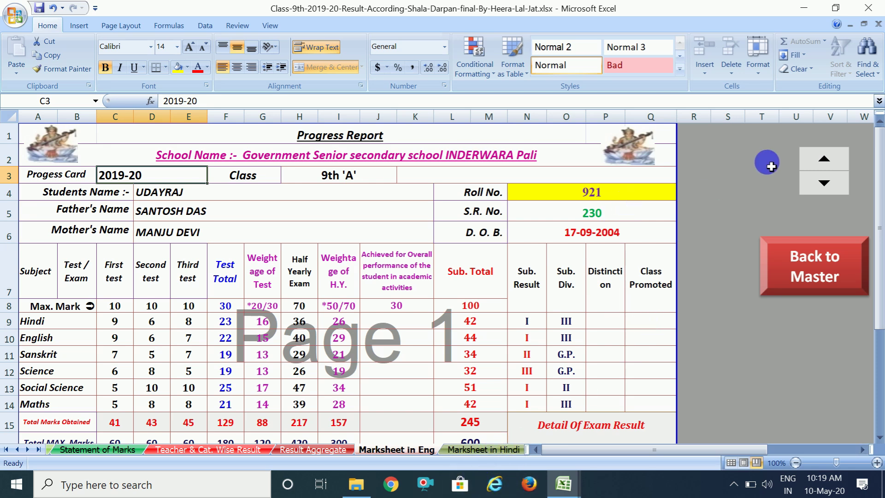
{"action": "left_click", "coordinate": [823, 183]}
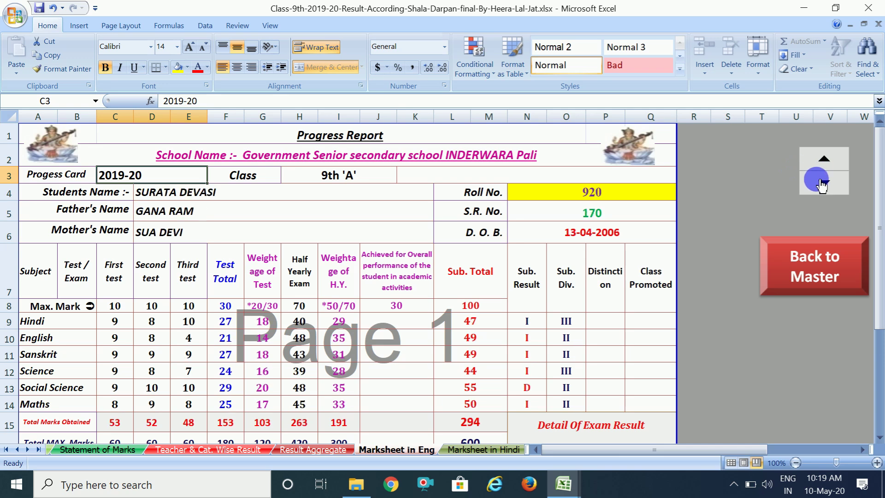
{"action": "left_click", "coordinate": [822, 184]}
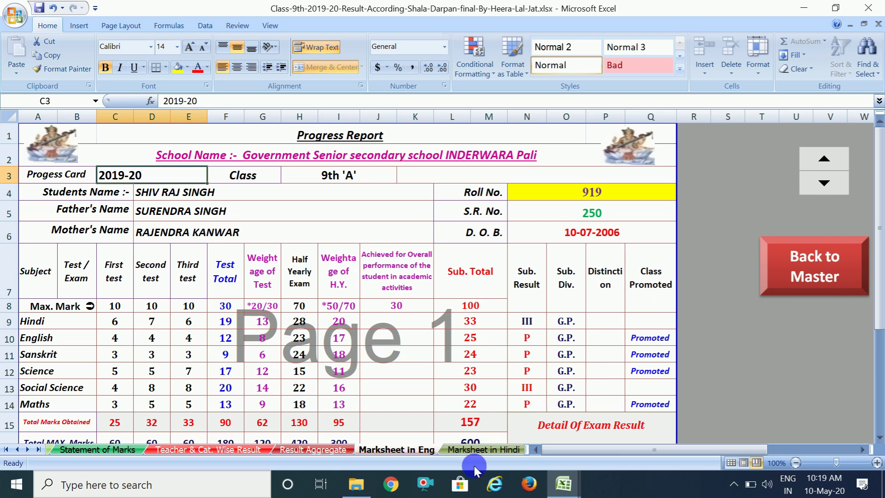
- Compare the Marksheet in Hindi sheet with the Marksheet in Eng sheet, ending on the Hindi version
{"action": "left_click", "coordinate": [496, 451]}
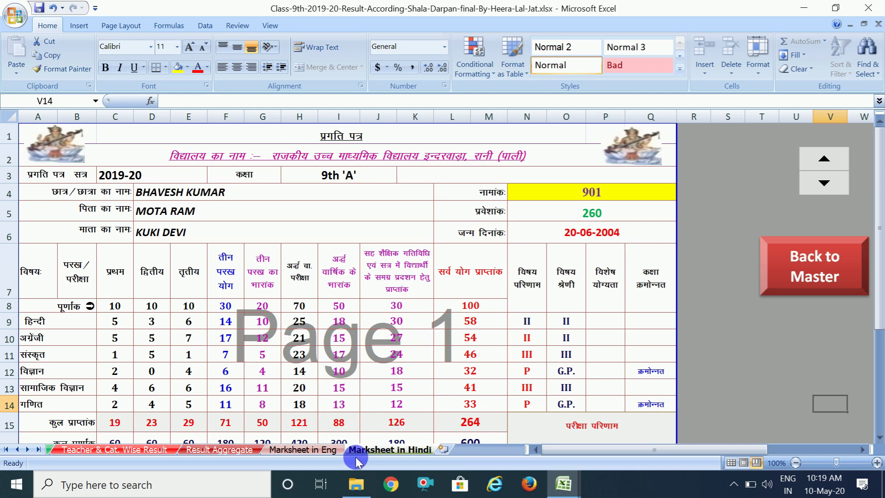
{"action": "left_click", "coordinate": [324, 454]}
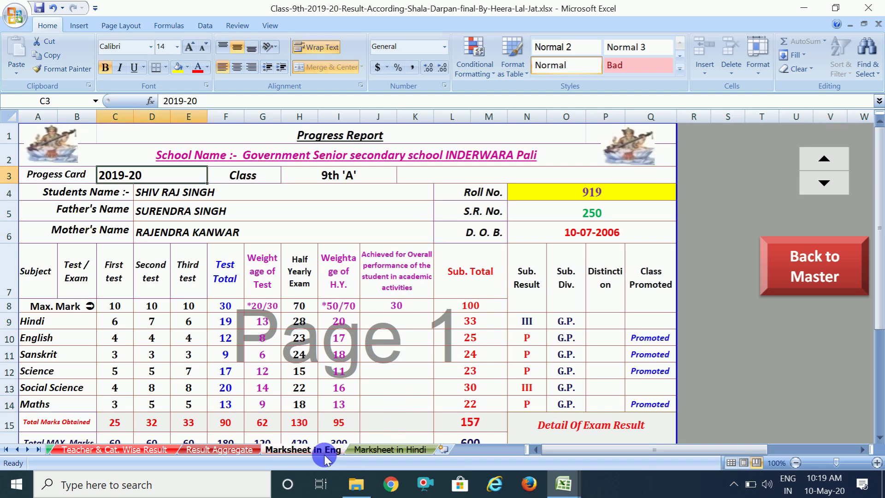
{"action": "left_click", "coordinate": [364, 454]}
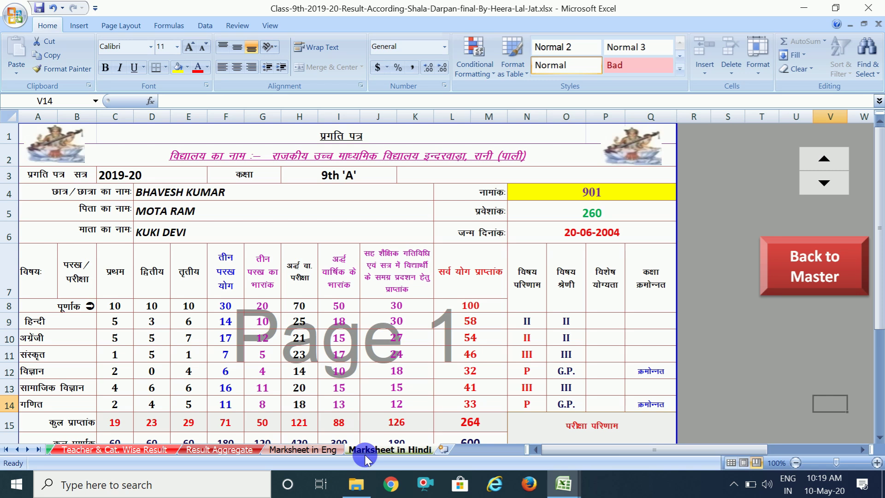
- Review the PASTE SD download Sheet, then check the Chack & edit SD sheet from the student rows down to the empty rows
{"action": "left_click", "coordinate": [6, 449]}
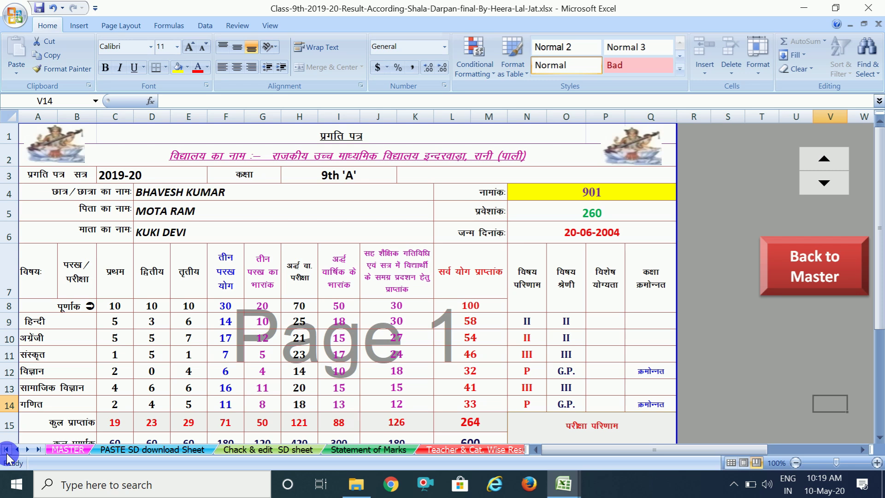
{"action": "left_click", "coordinate": [129, 452]}
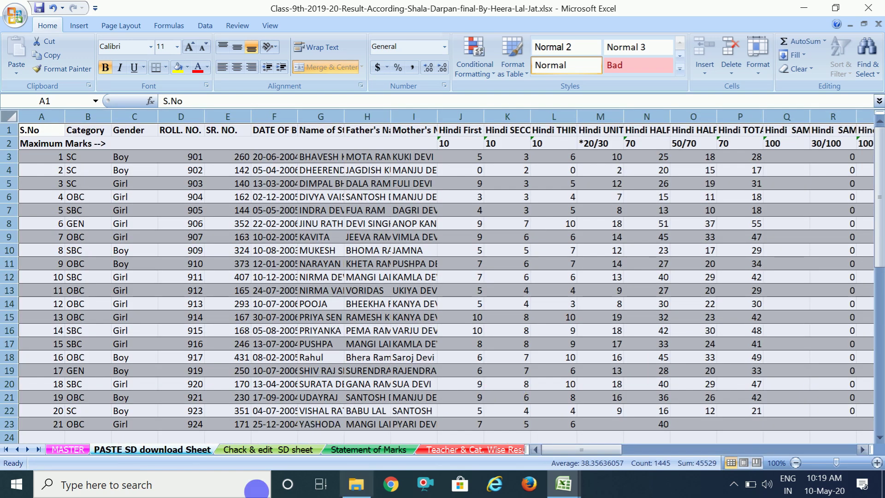
{"action": "left_click", "coordinate": [260, 451]}
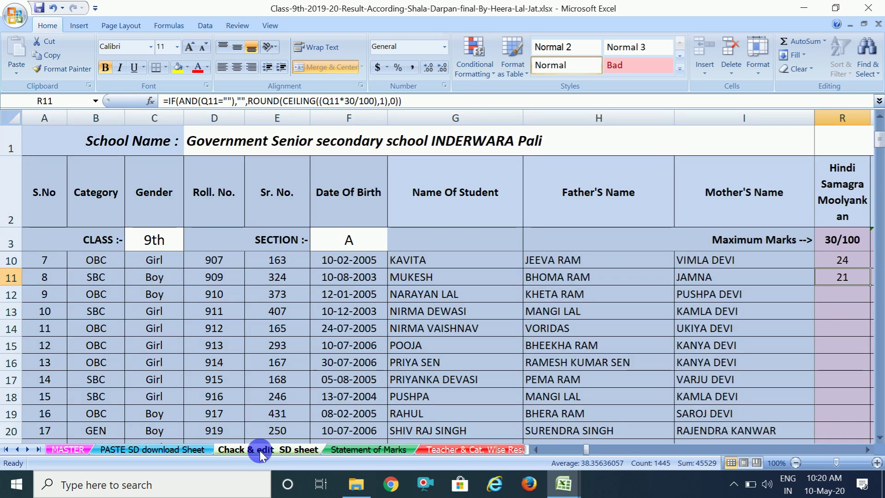
{"action": "left_click", "coordinate": [879, 429]}
{"action": "left_click_drag", "start_coordinate": [879, 429], "coordinate": [152, 493]}
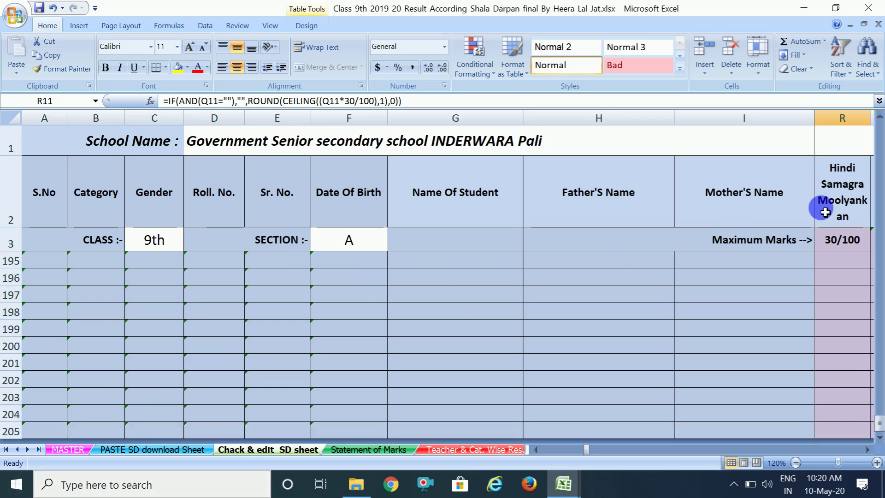
{"action": "left_click_drag", "start_coordinate": [881, 160], "coordinate": [881, 157]}
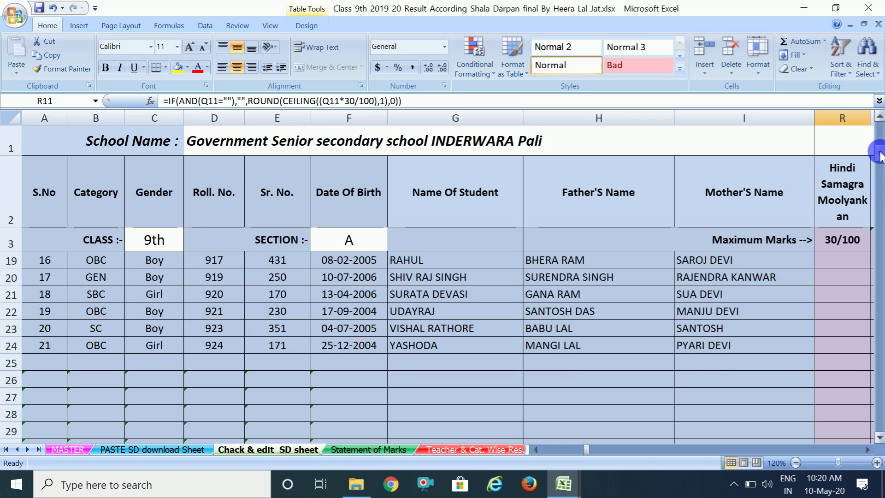